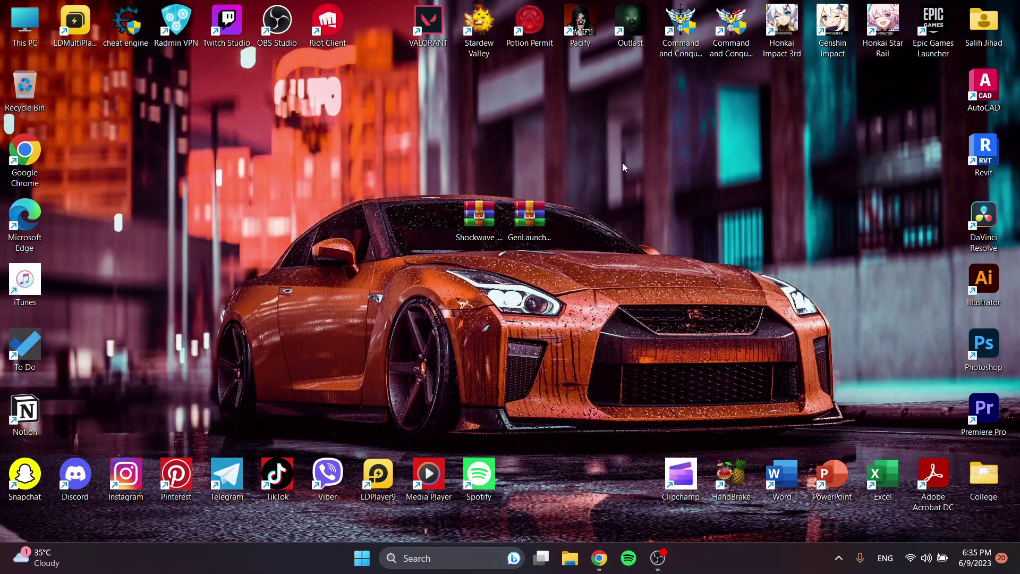
# Rearrange the Shockwave and GenLauncher archives and the Command and Conquer Generals Zero Hour shortcut separately in the desktop's empty area
pyautogui.moveTo(619, 163); pyautogui.dragTo(454, 255)
pyautogui.moveTo(515, 220); pyautogui.dragTo(494, 151)
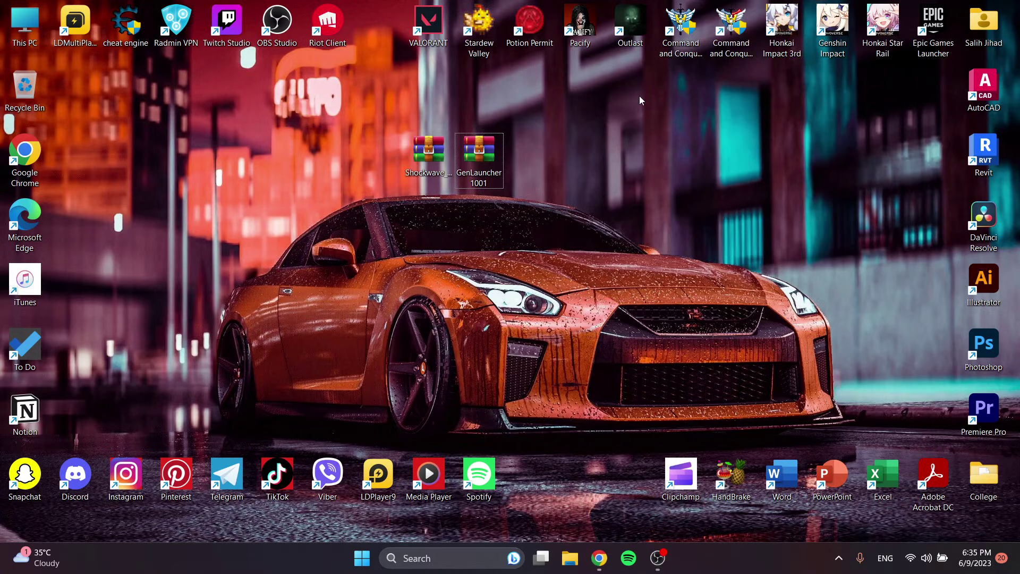
pyautogui.moveTo(760, 5); pyautogui.dragTo(658, 93)
pyautogui.moveTo(743, 36)
pyautogui.mouseDown()
pyautogui.moveTo(693, 166)
pyautogui.moveTo(742, 36)
pyautogui.mouseUp()
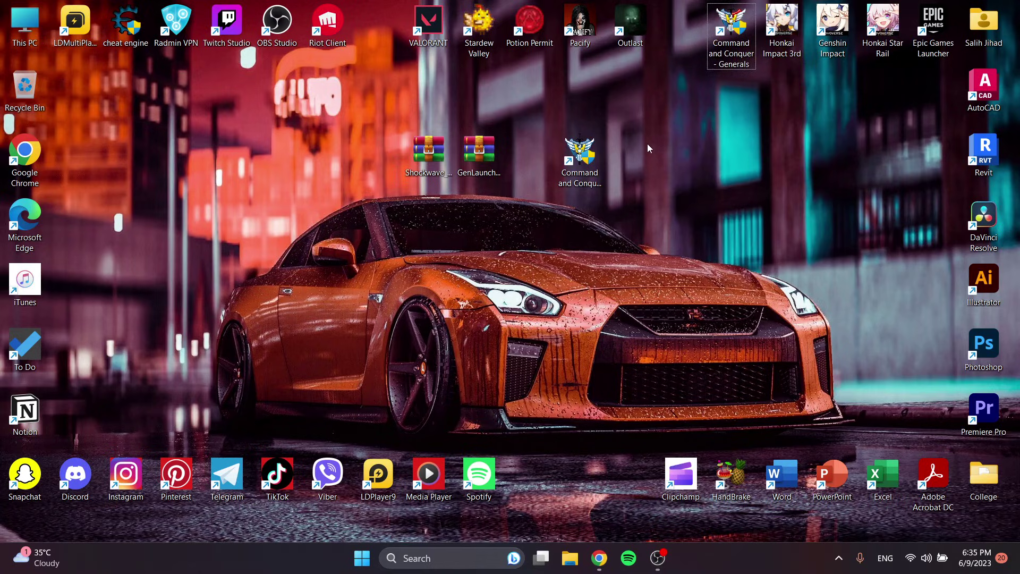
pyautogui.click(472, 161)
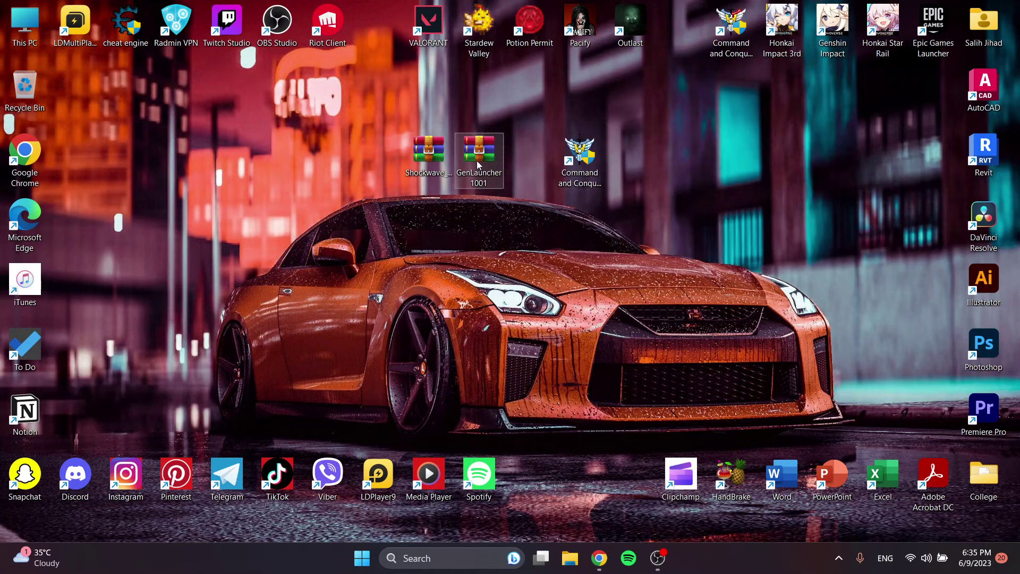
pyautogui.moveTo(481, 159); pyautogui.dragTo(479, 209)
# Switch to Chrome and look through the GenLauncher mod page on ModDB
pyautogui.moveTo(599, 558)
pyautogui.click(547, 481)
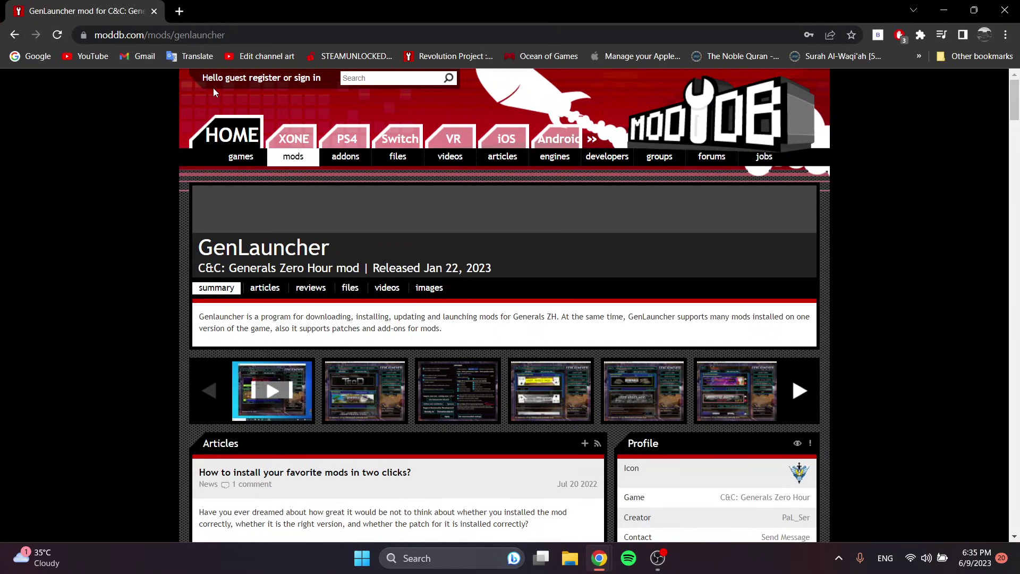
pyautogui.scroll(-1, 372, 117)
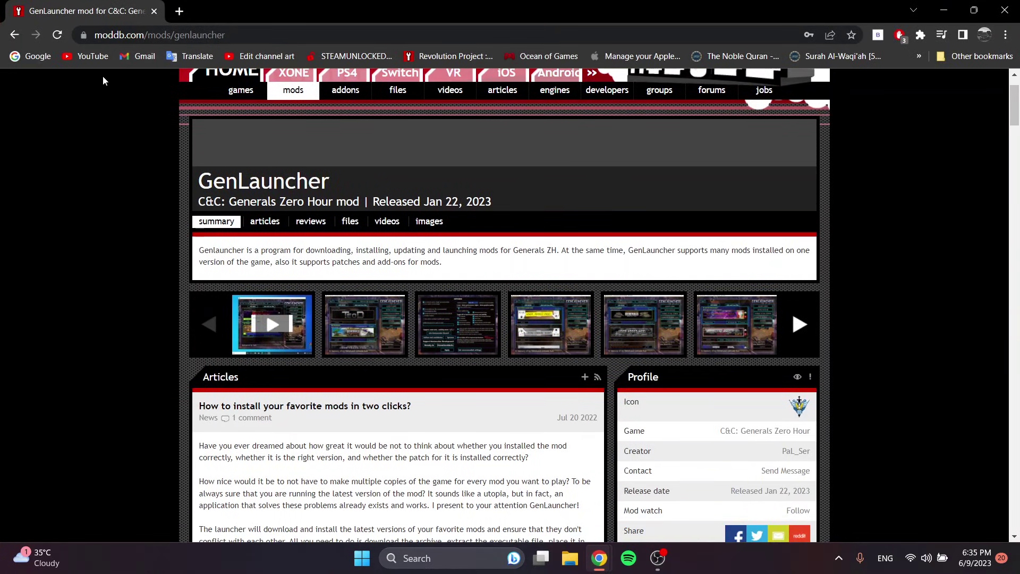
pyautogui.scroll(-7, 377, 281)
pyautogui.scroll(-5, 416, 236)
pyautogui.scroll(16, 292, 236)
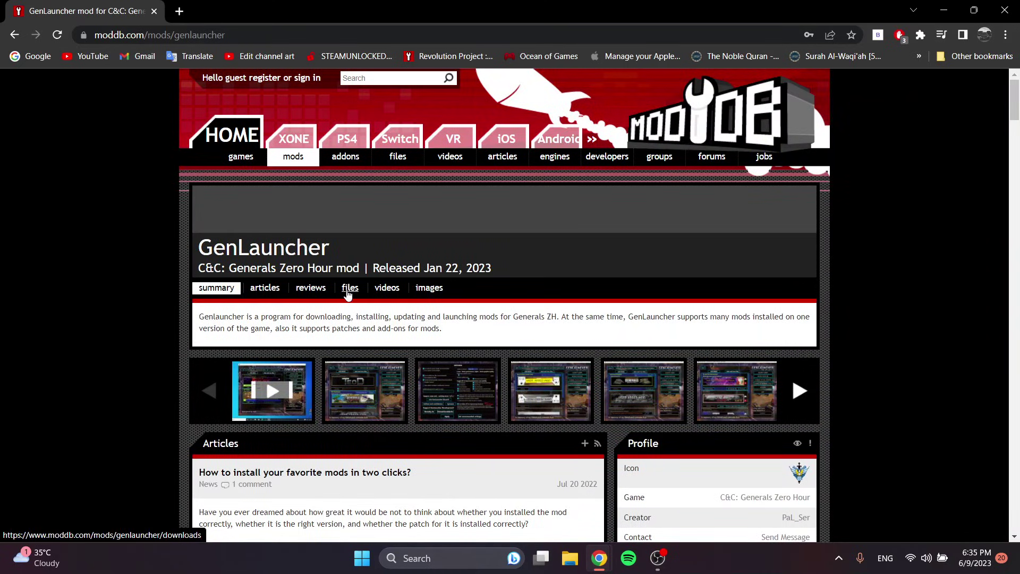
# Start downloading GenLauncher1001 from the mod's files page and close the browser
pyautogui.click(347, 292)
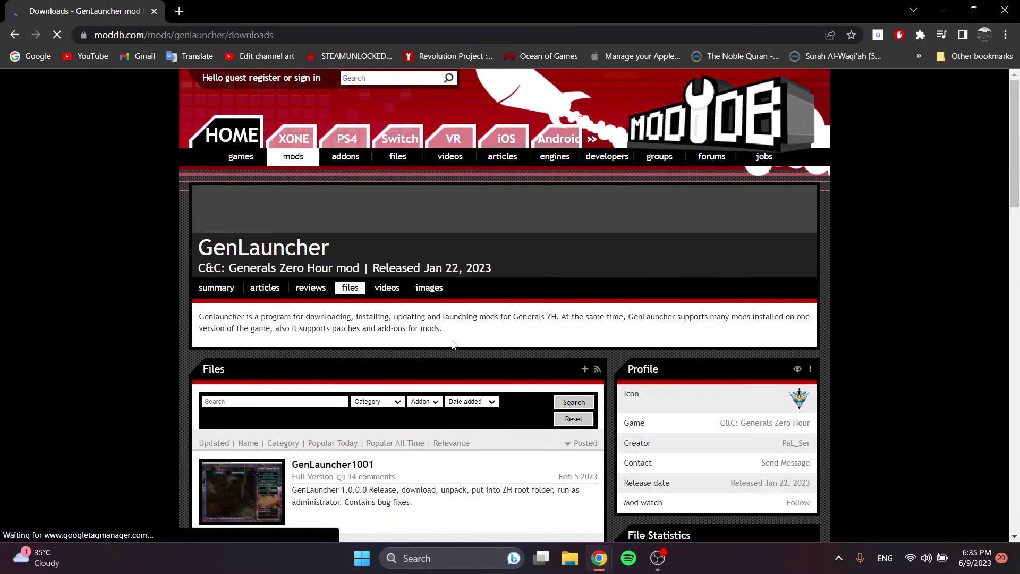
pyautogui.scroll(-6, 464, 348)
pyautogui.scroll(2, 391, 291)
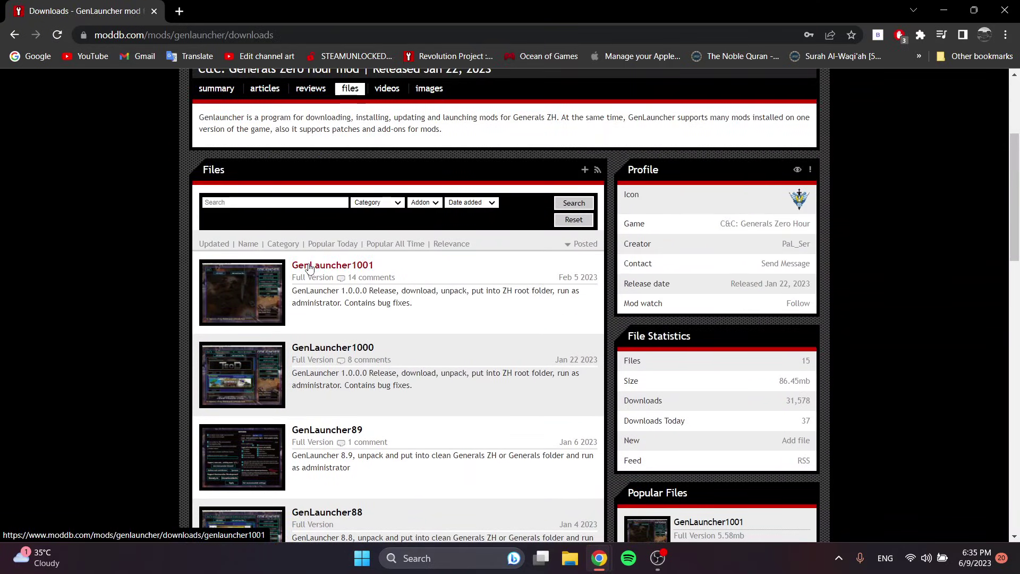
pyautogui.click(310, 266)
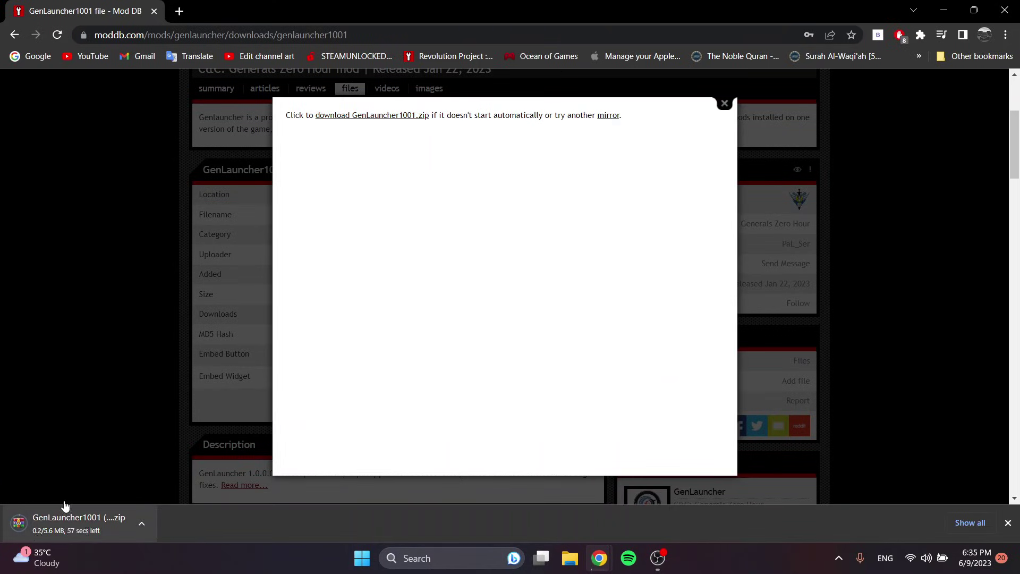
pyautogui.click(1004, 10)
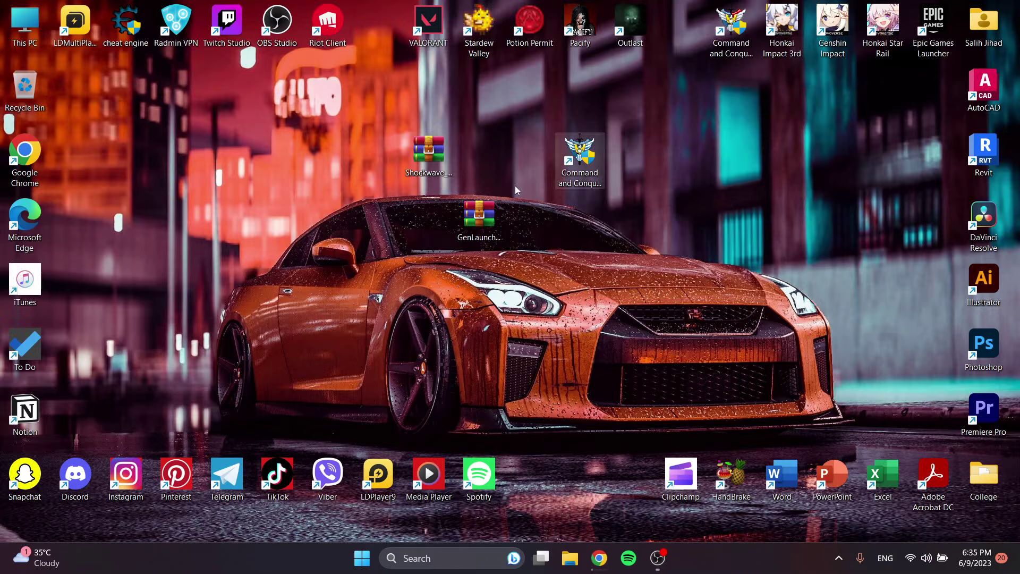
# Extract the GenLauncher1001 archive directly onto the desktop and place the extracted GenLauncher program beside the archive
pyautogui.moveTo(313, 169); pyautogui.dragTo(260, 166)
pyautogui.moveTo(483, 222); pyautogui.dragTo(441, 147)
pyautogui.rightClick(442, 148)
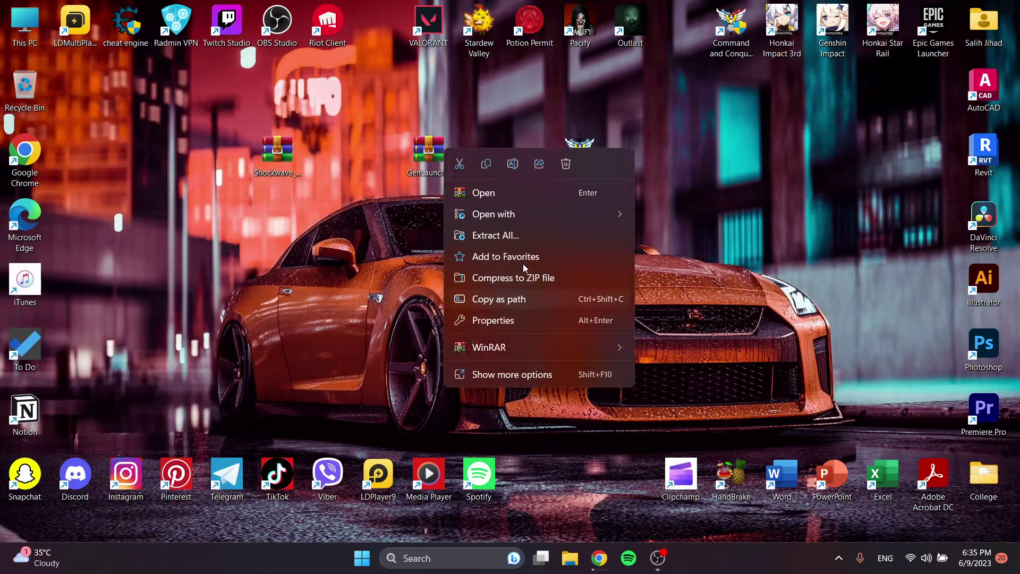
pyautogui.moveTo(522, 348)
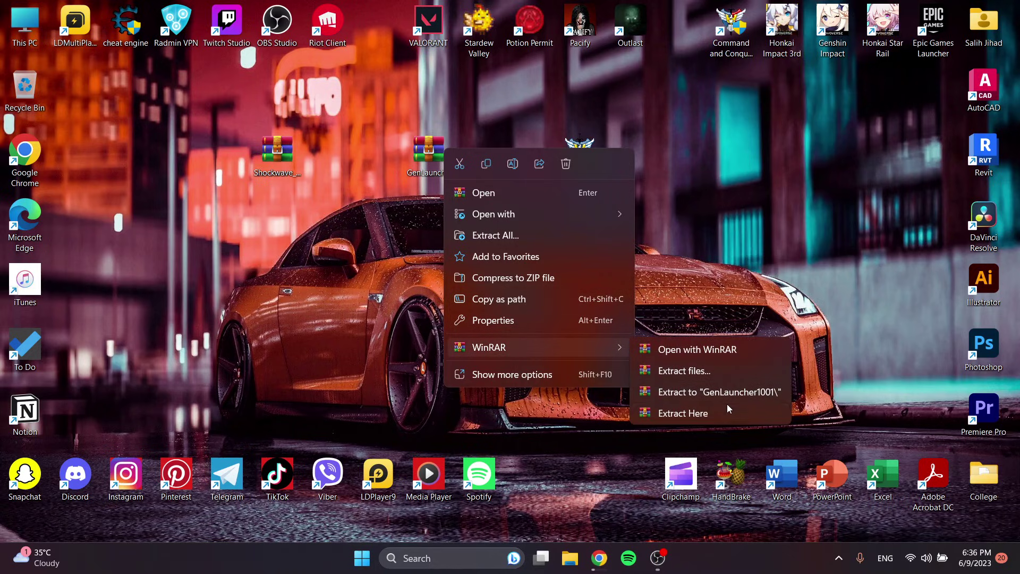
pyautogui.click(727, 411)
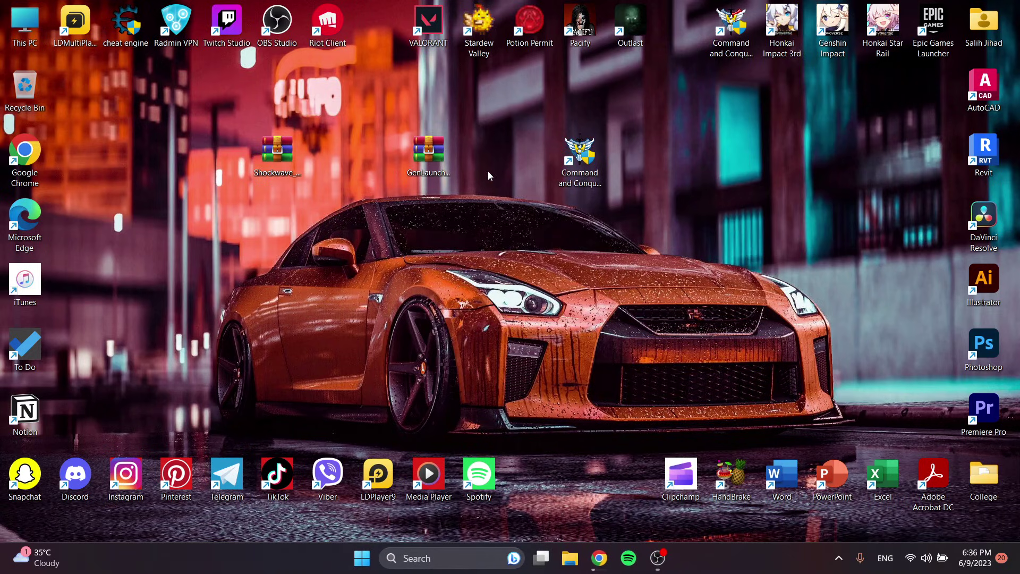
pyautogui.moveTo(75, 87); pyautogui.dragTo(494, 159)
# Copy GenLauncher into the Command and Conquer Generals Zero Hour installation folder and launch it from there
pyautogui.moveTo(597, 159); pyautogui.dragTo(622, 94)
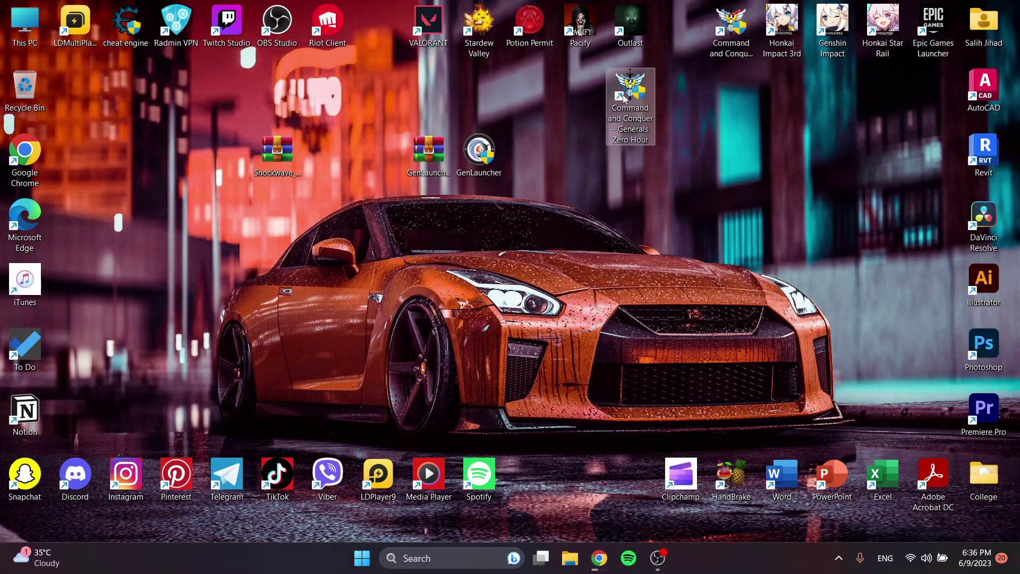
pyautogui.rightClick(622, 95)
pyautogui.click(684, 186)
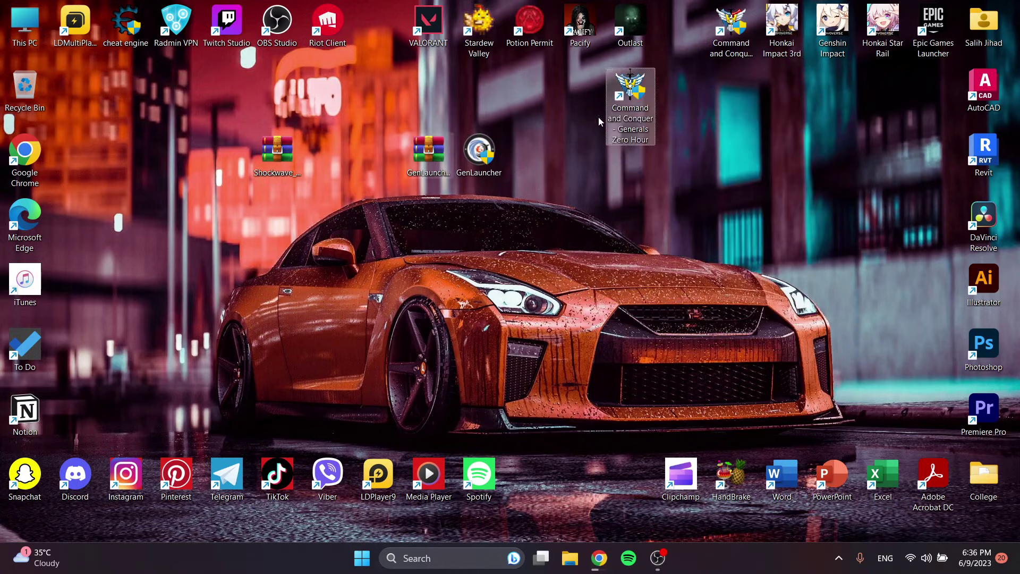
pyautogui.moveTo(616, 77); pyautogui.dragTo(710, 168)
pyautogui.moveTo(484, 148); pyautogui.dragTo(724, 361)
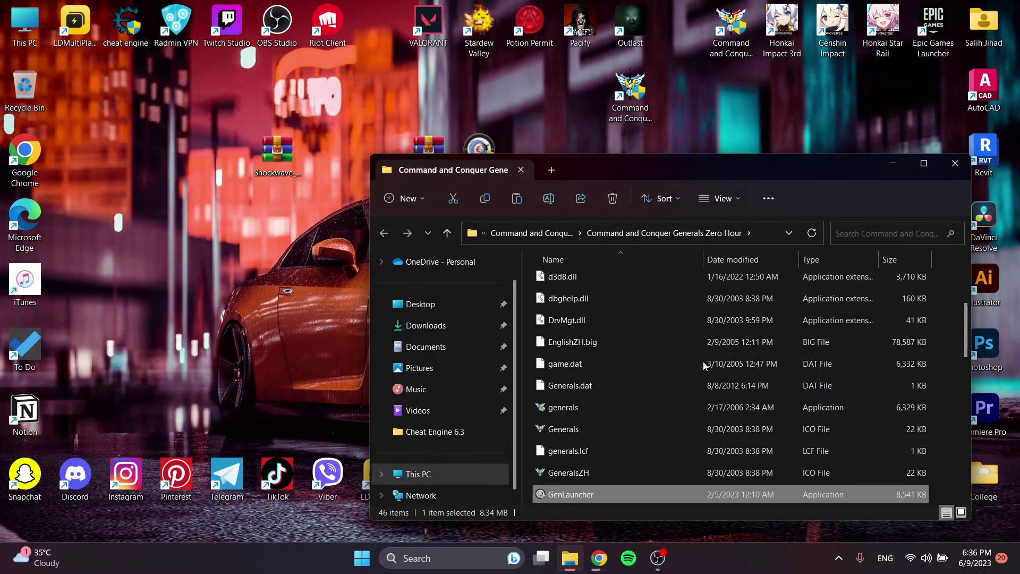
pyautogui.rightClick(595, 493)
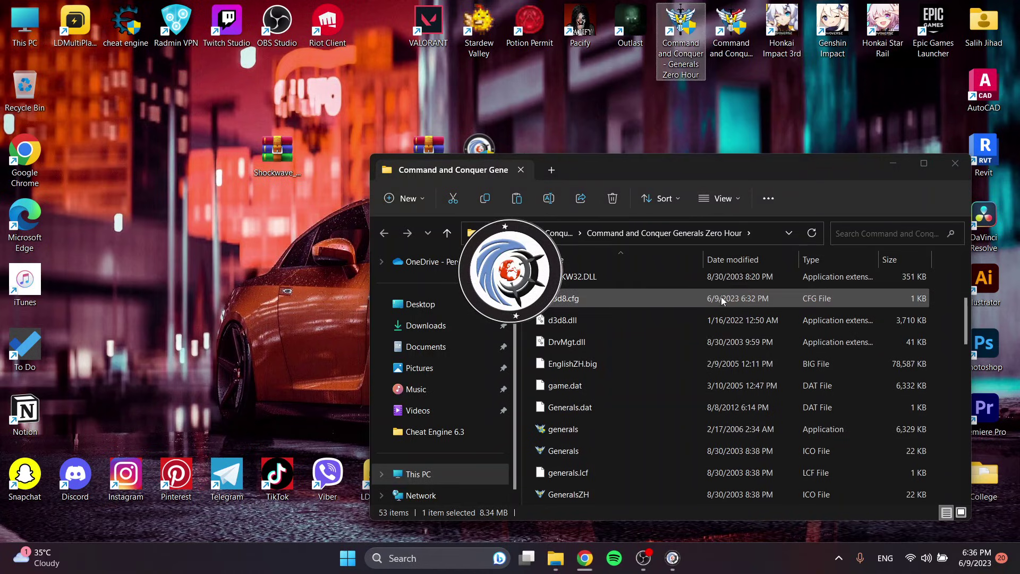
# Examine the .GenLauncherFolder directory in the Zero Hour installation folder and close the folder window
pyautogui.scroll(3, 703, 341)
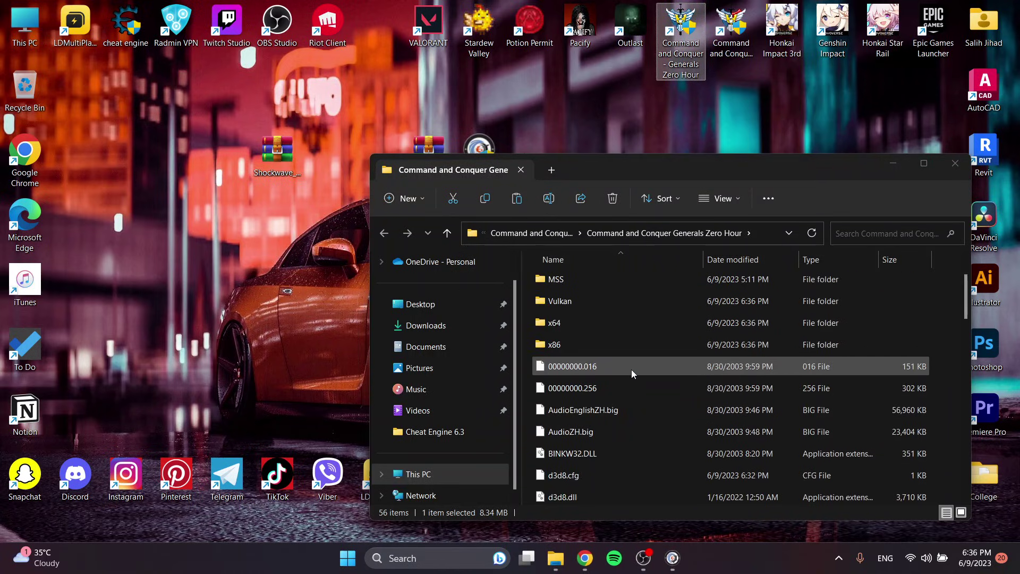
pyautogui.moveTo(663, 174); pyautogui.dragTo(480, 92)
pyautogui.scroll(1, 433, 257)
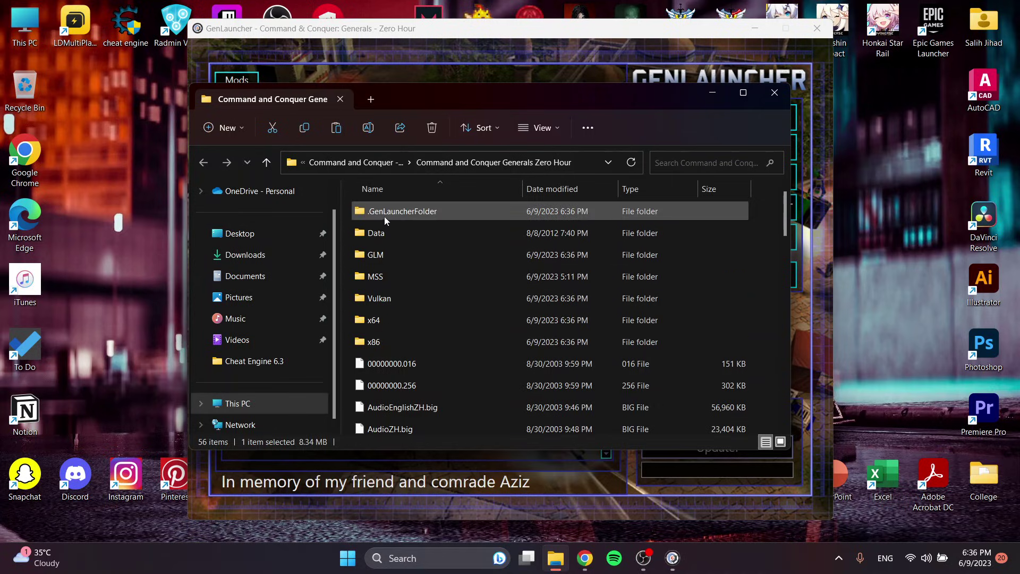
pyautogui.doubleClick(422, 212)
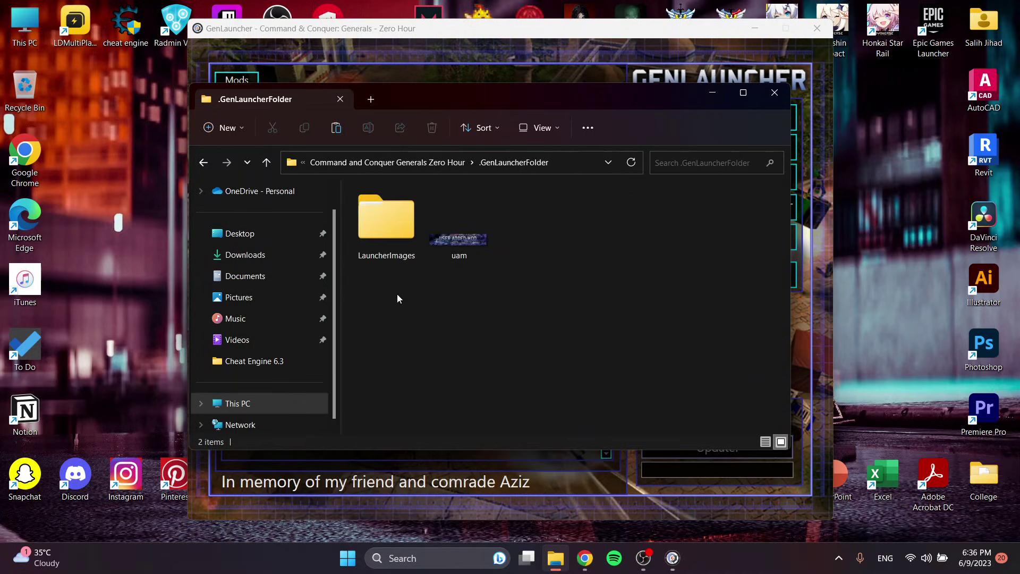
pyautogui.click(435, 162)
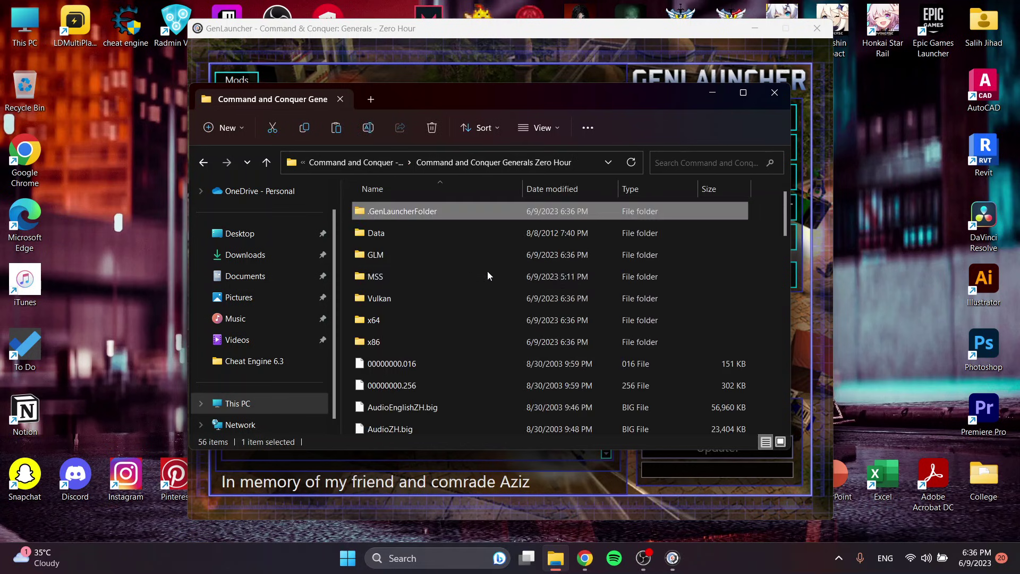
pyautogui.click(774, 93)
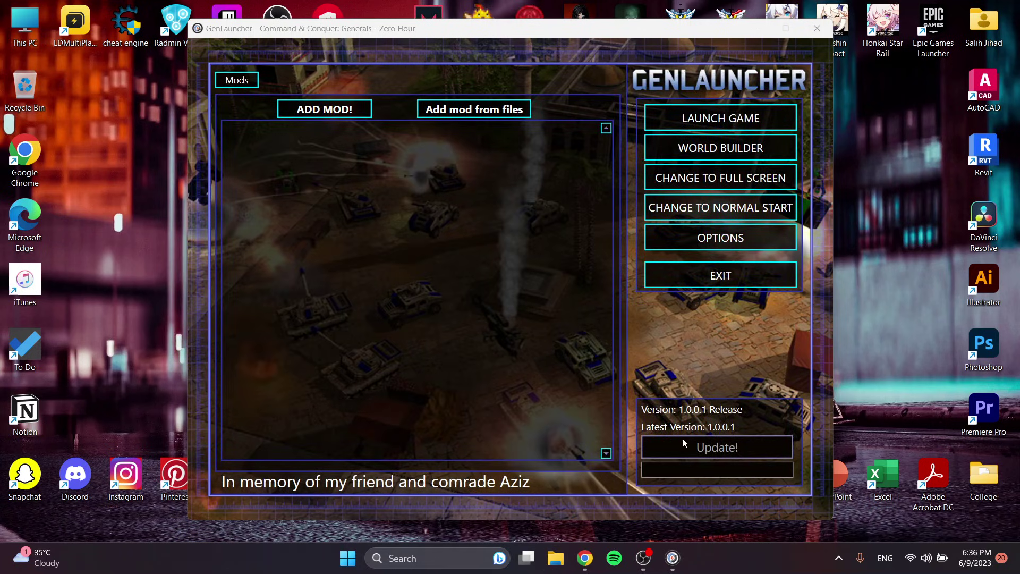
# Add the C&C Shockwave mod from GenLauncher's list of available mods and start its installation
pyautogui.click(329, 113)
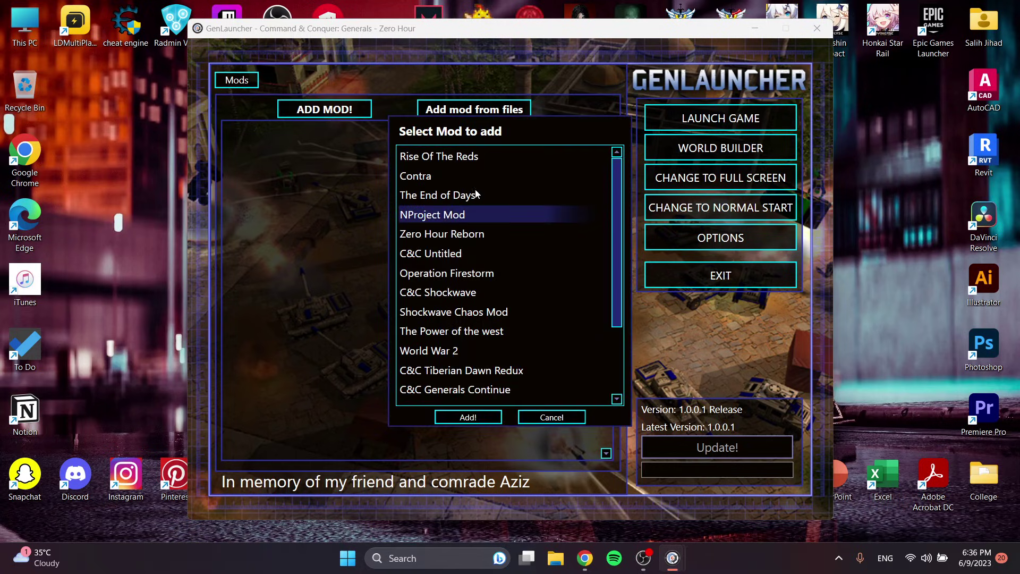
pyautogui.scroll(-5, 607, 307)
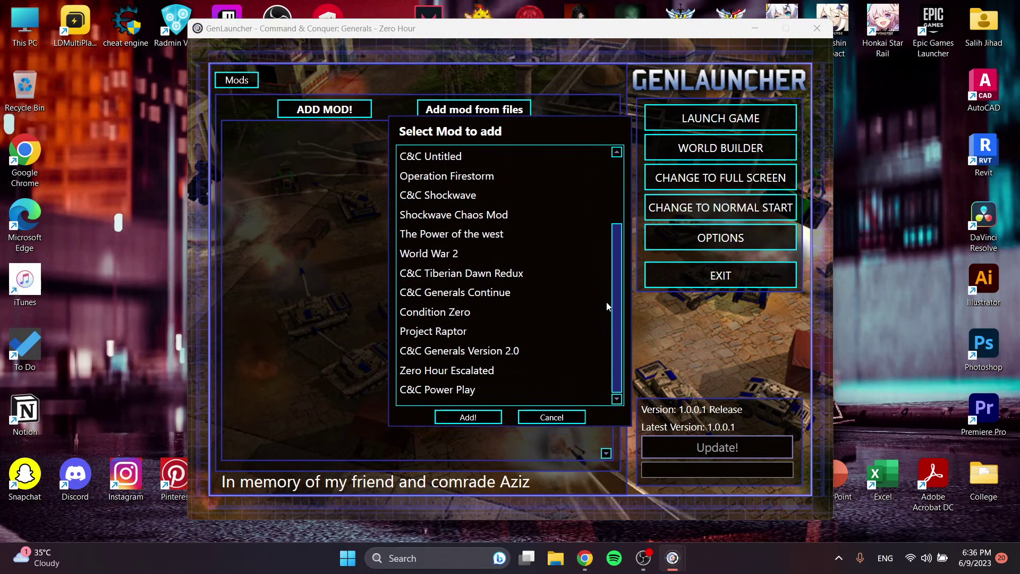
pyautogui.scroll(5, 572, 193)
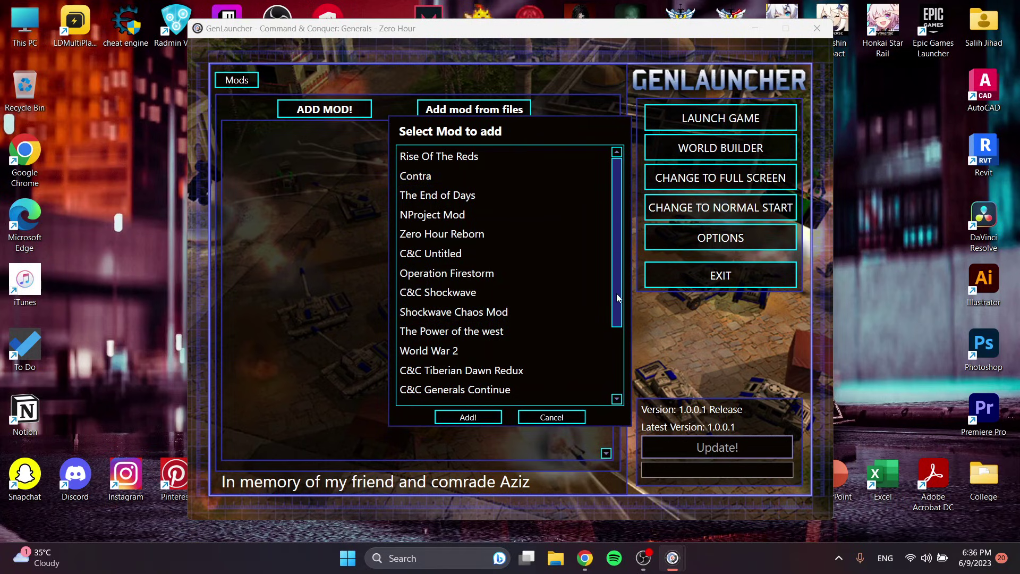
pyautogui.click(617, 384)
pyautogui.scroll(4, 614, 339)
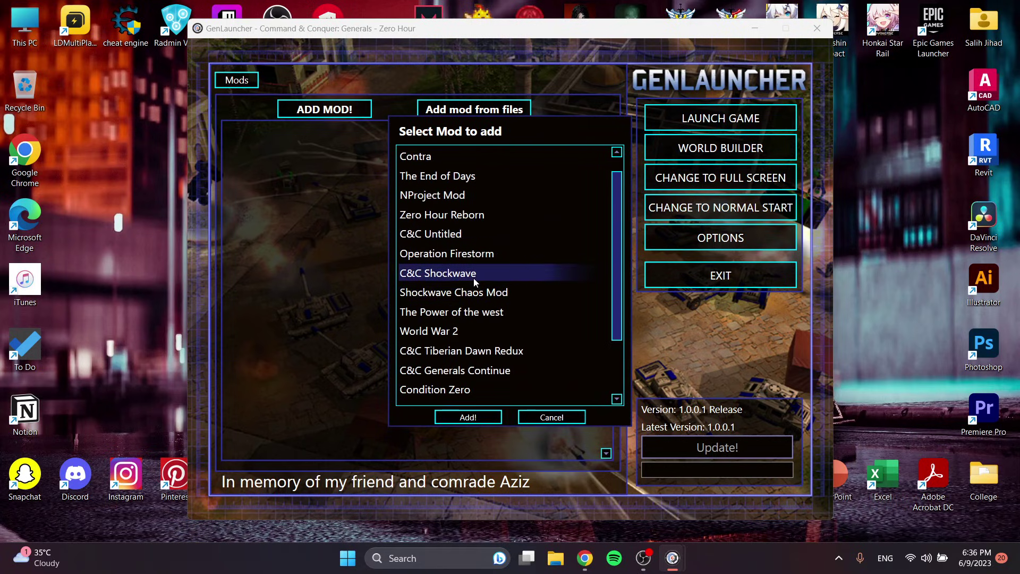
pyautogui.click(473, 277)
pyautogui.click(480, 416)
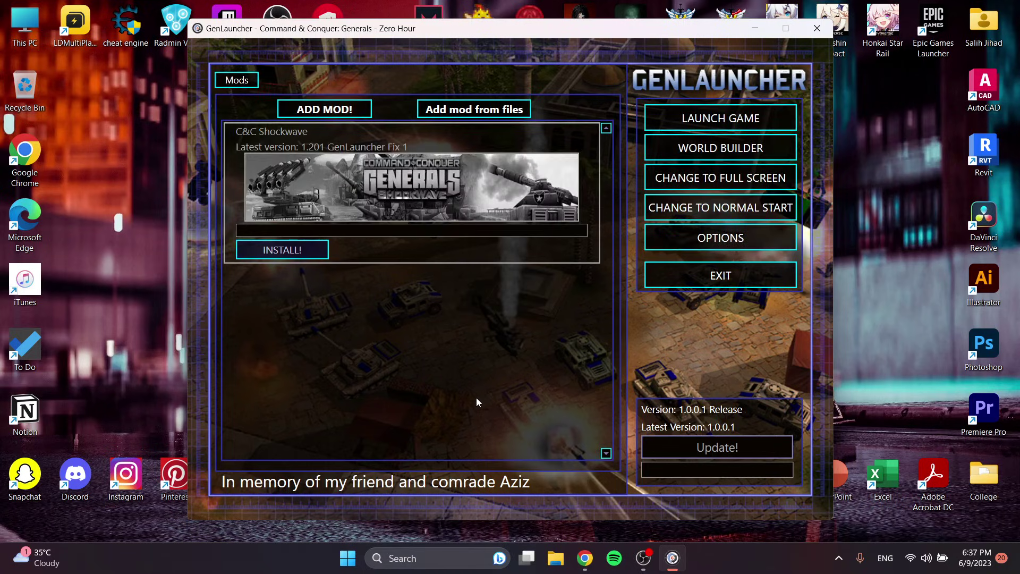
pyautogui.click(287, 258)
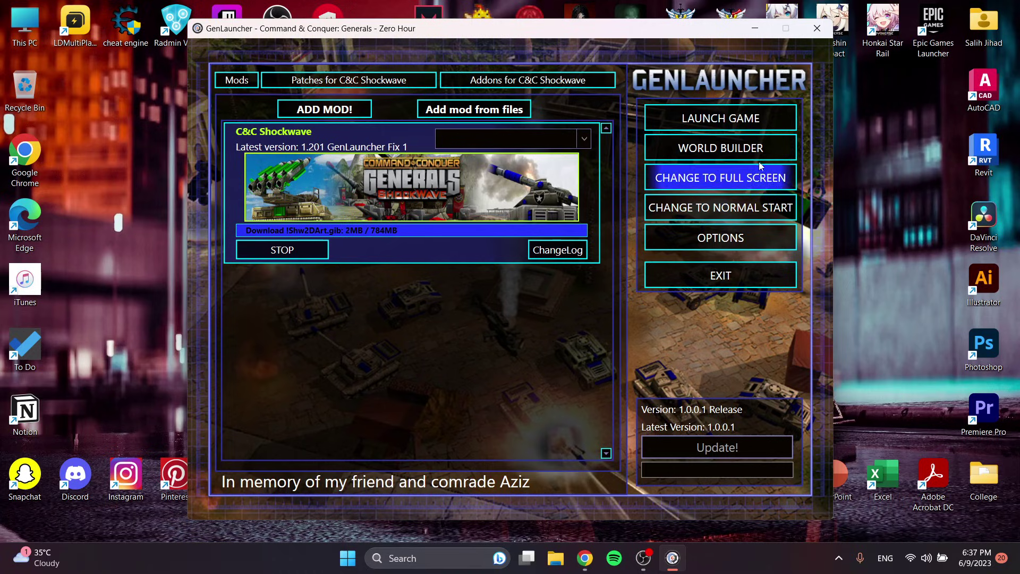
pyautogui.moveTo(643, 558)
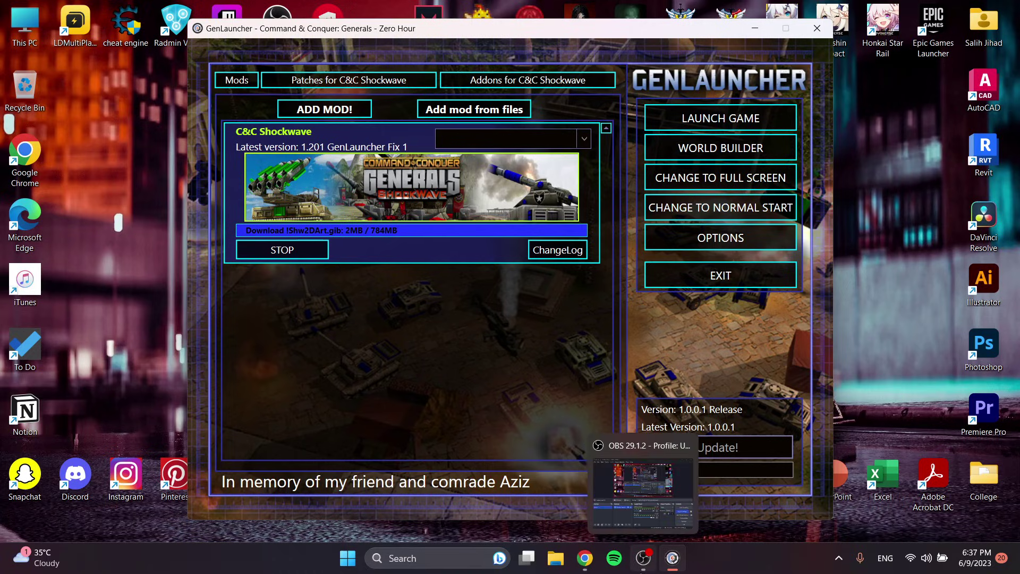
pyautogui.click(662, 479)
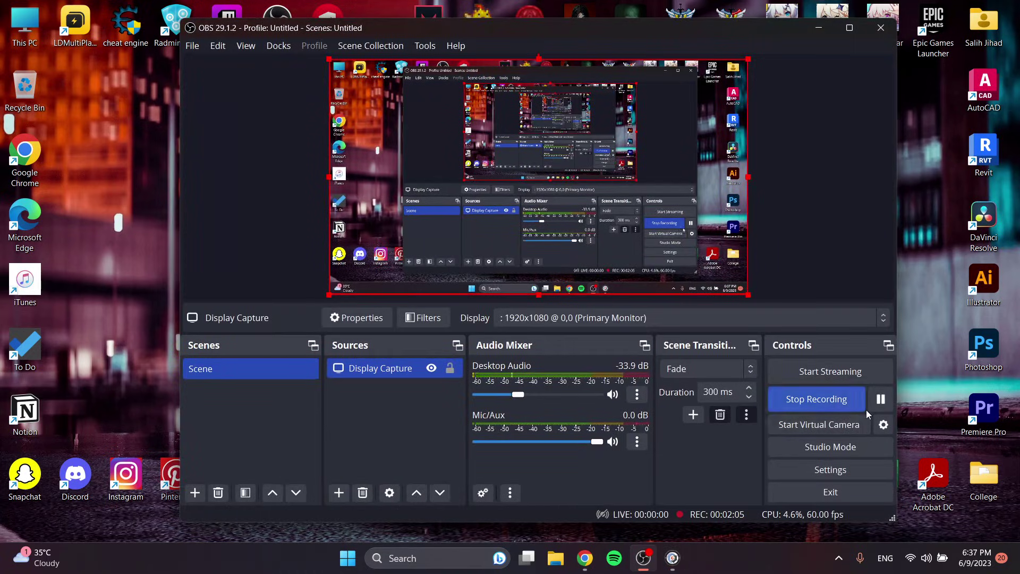
pyautogui.click(880, 399)
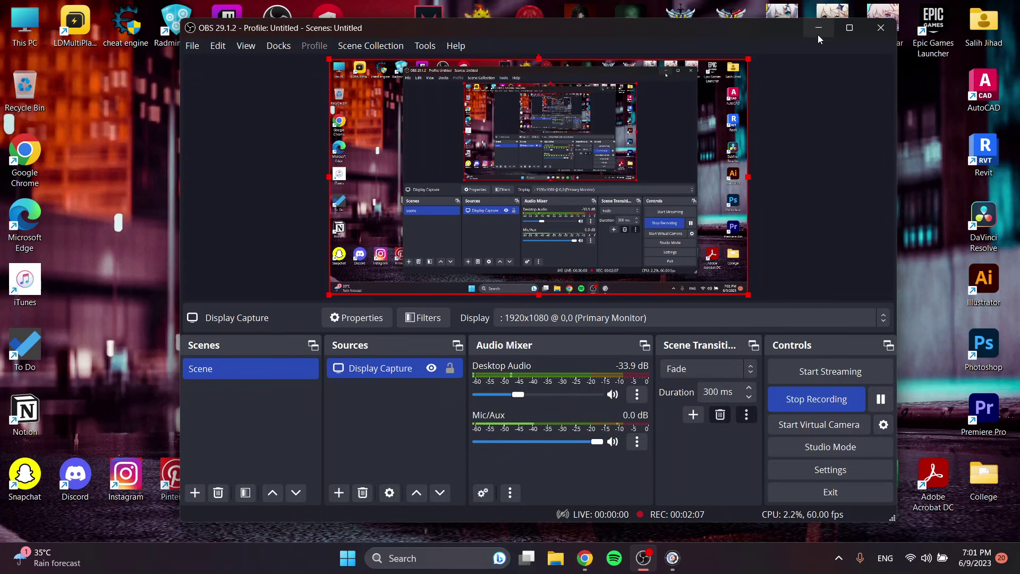
pyautogui.click(817, 32)
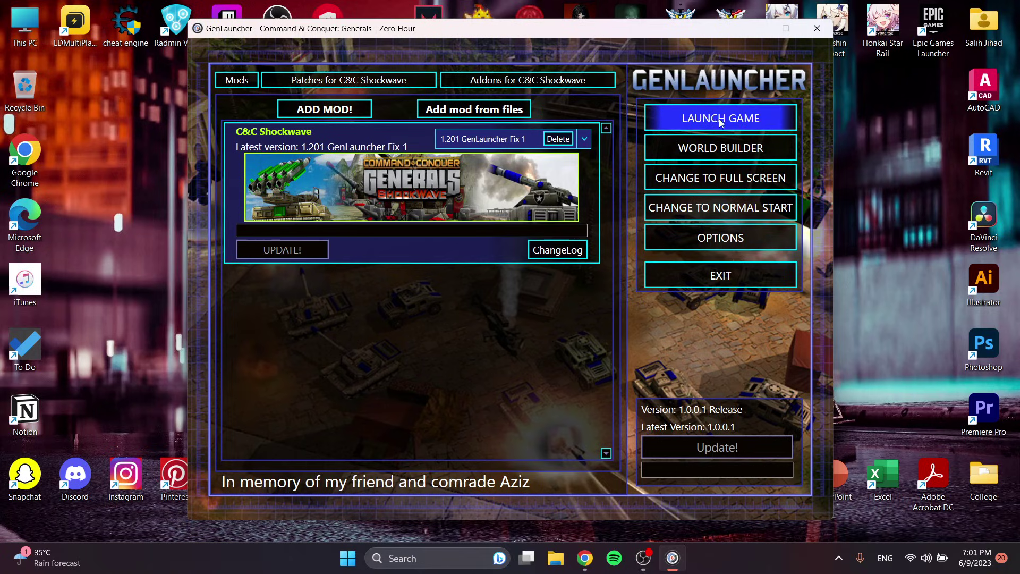
# Toggle GenLauncher's full screen and normal start options back and forth
pyautogui.click(750, 183)
pyautogui.click(736, 185)
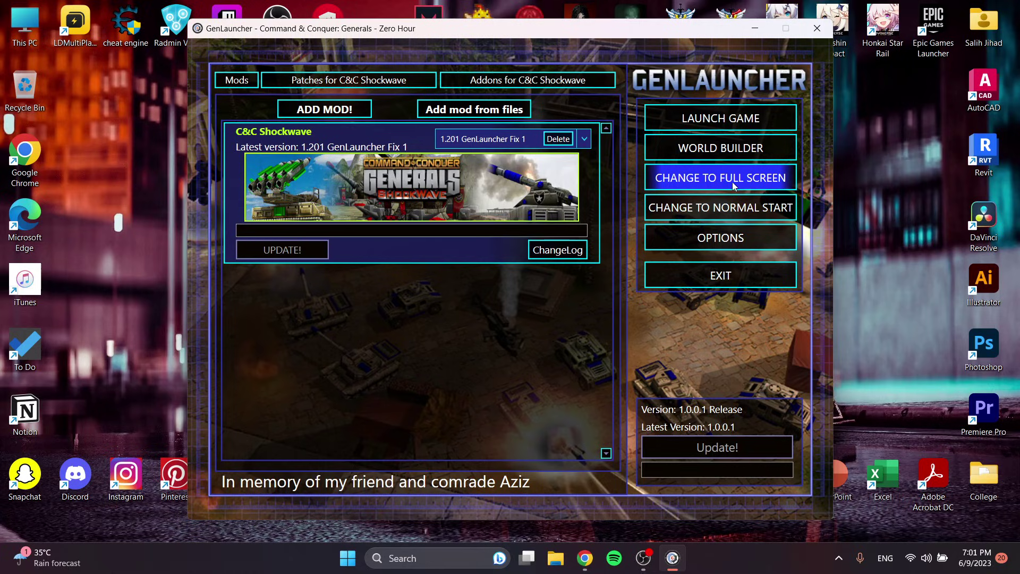
pyautogui.click(733, 185)
pyautogui.click(746, 187)
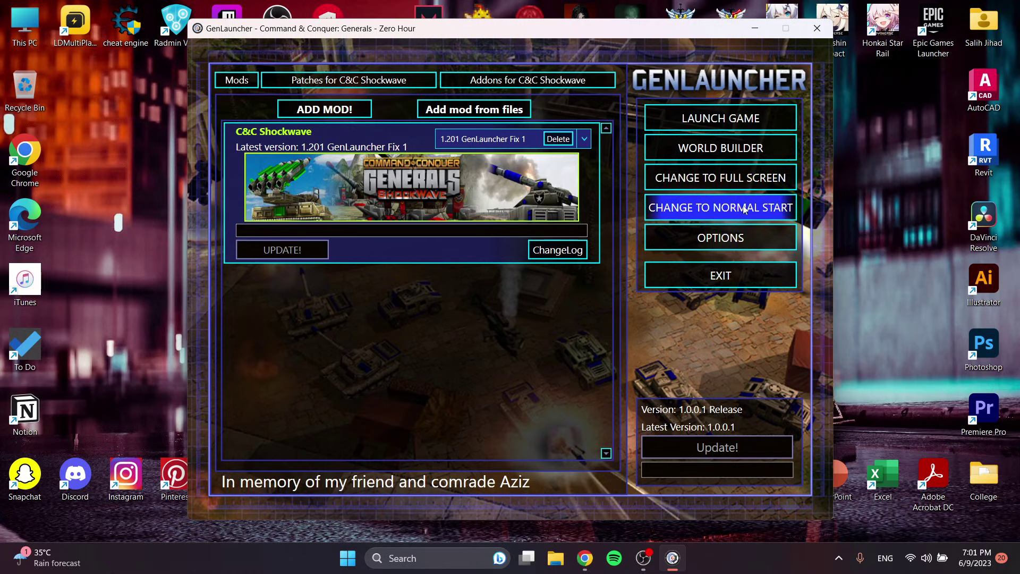
pyautogui.click(700, 212)
pyautogui.click(747, 210)
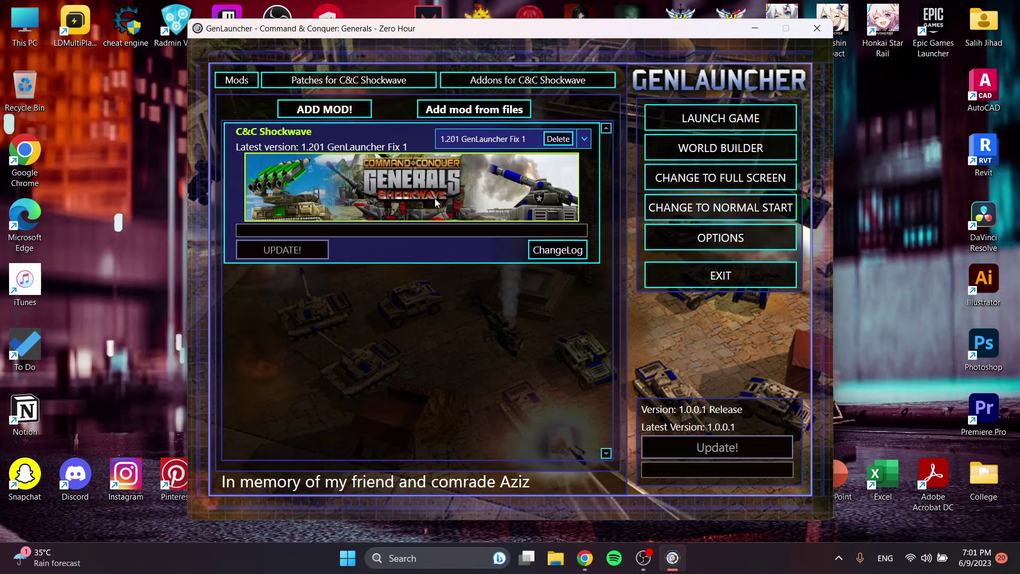
# Examine the mods, patches and addons offered for C&C Shockwave in GenLauncher
pyautogui.click(348, 82)
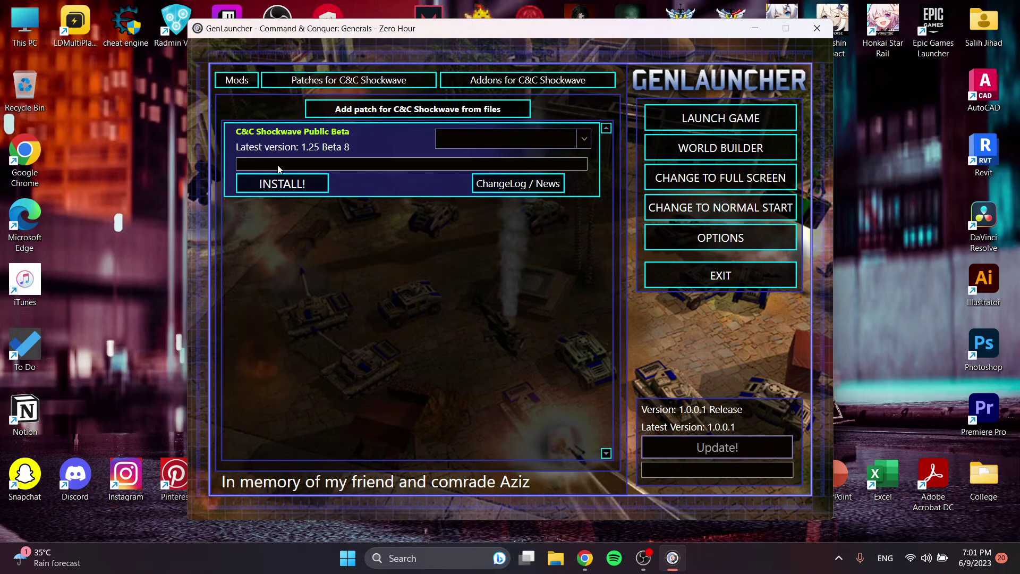
pyautogui.click(238, 78)
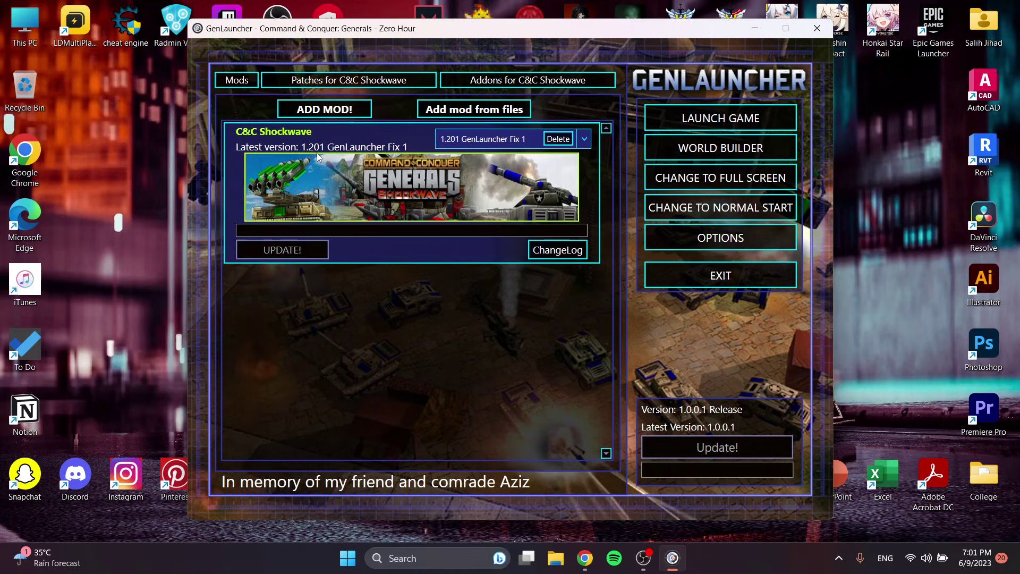
pyautogui.click(340, 80)
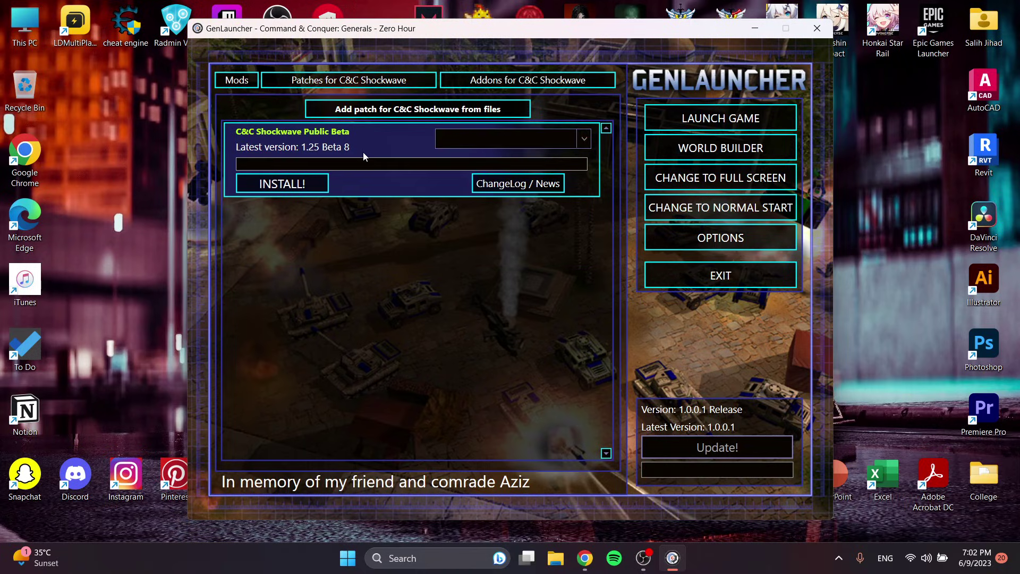
pyautogui.click(524, 81)
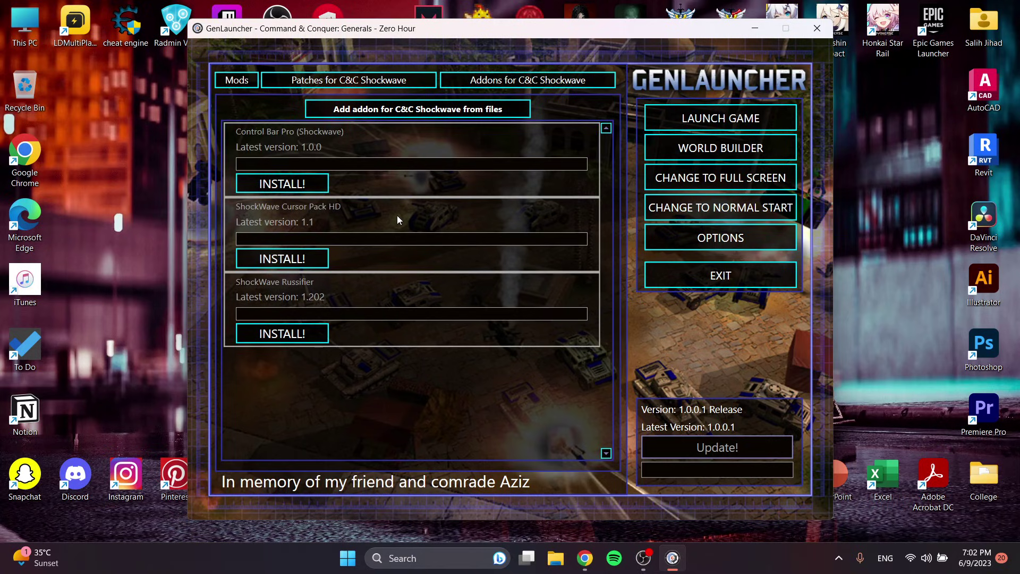
pyautogui.click(236, 81)
pyautogui.click(302, 81)
pyautogui.click(467, 88)
pyautogui.click(253, 83)
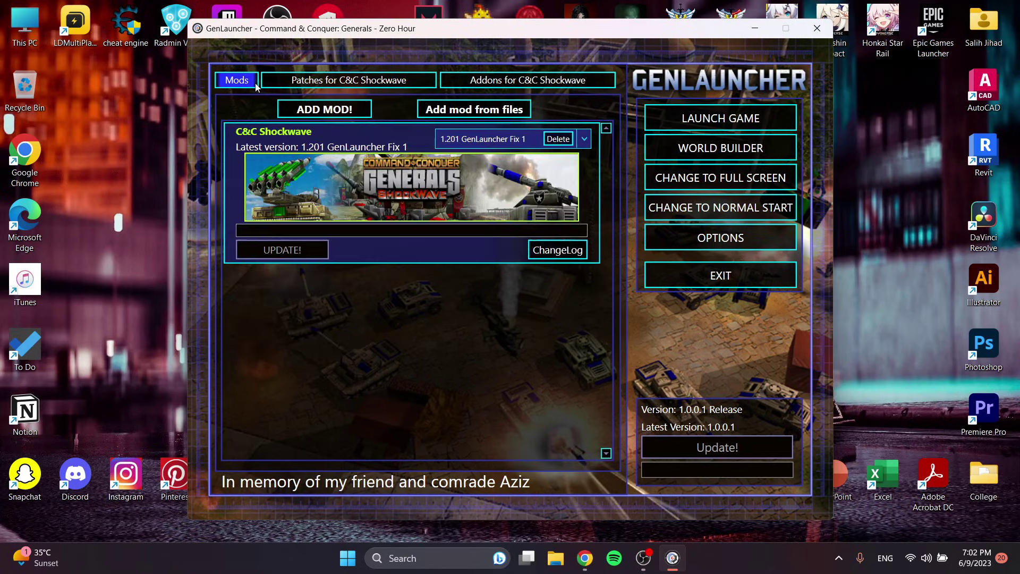
pyautogui.click(318, 84)
pyautogui.click(505, 85)
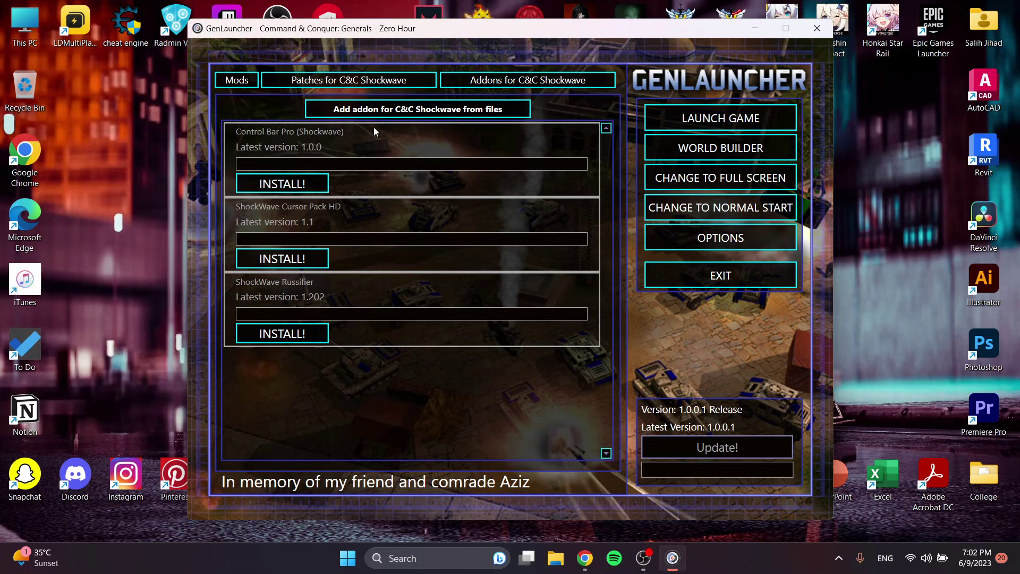
# Inspect the contents of the Shockwave_Sinple_Player_Experience_2.1.3 archive on the desktop and close it again
pyautogui.moveTo(465, 34); pyautogui.dragTo(668, 75)
pyautogui.moveTo(288, 165); pyautogui.dragTo(168, 152)
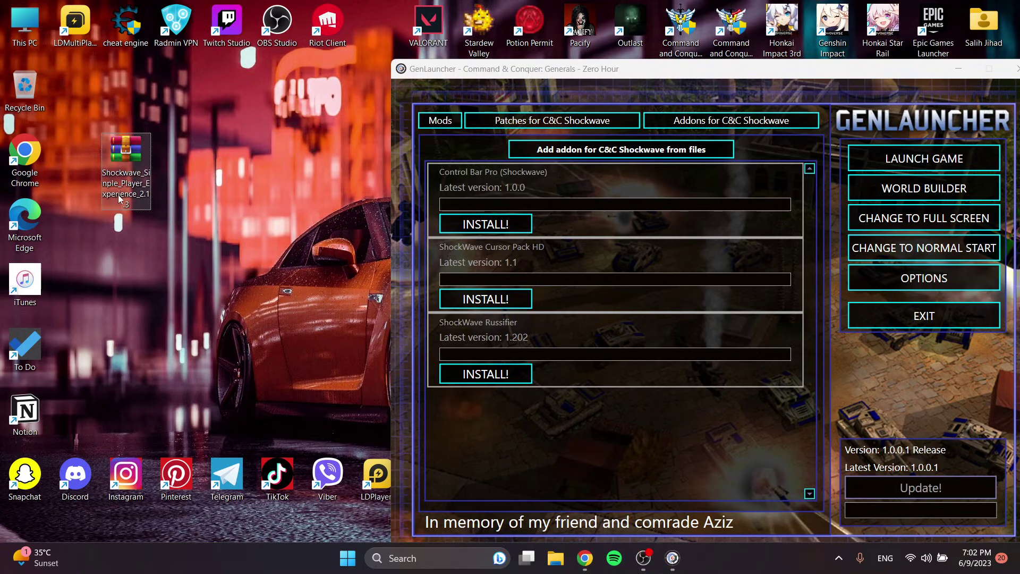
pyautogui.doubleClick(126, 182)
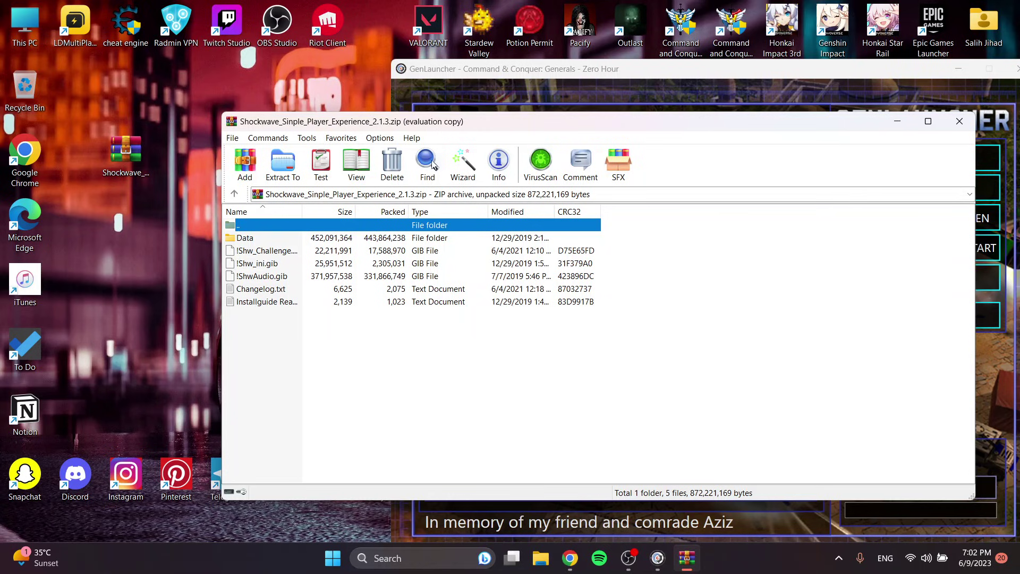
pyautogui.moveTo(651, 124); pyautogui.dragTo(678, 91)
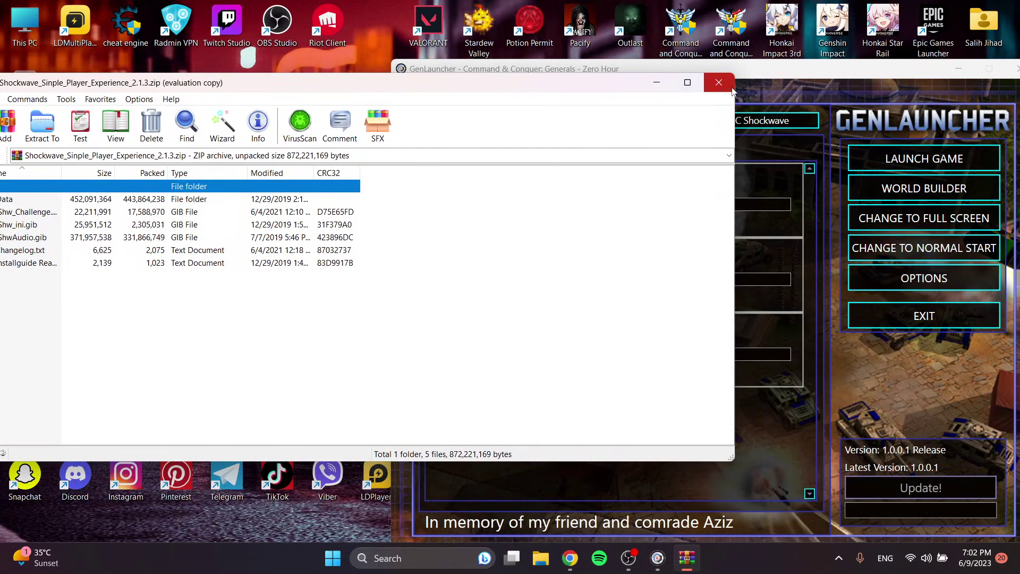
pyautogui.click(718, 82)
pyautogui.moveTo(531, 68); pyautogui.dragTo(395, 43)
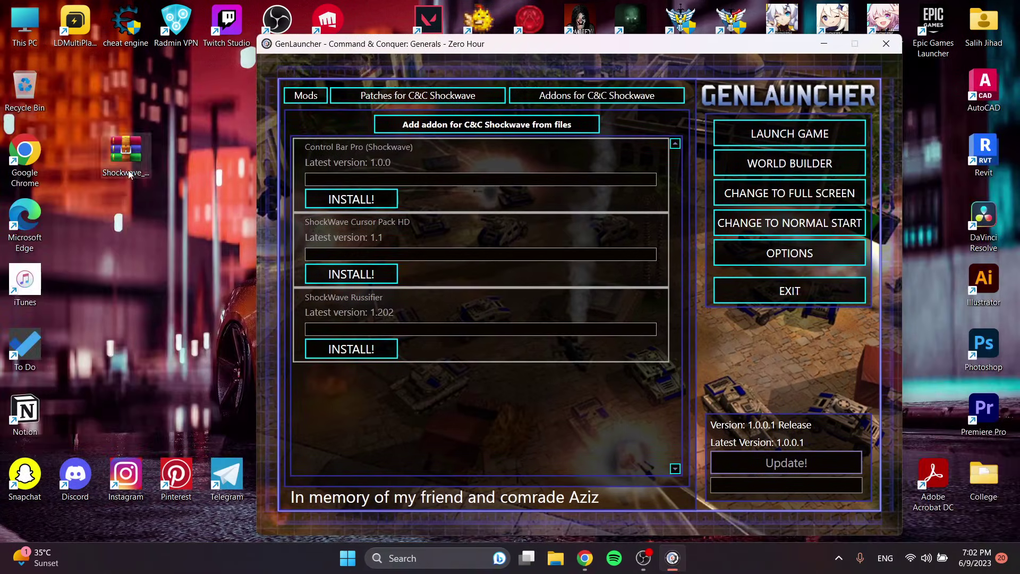
pyautogui.click(445, 101)
pyautogui.click(307, 97)
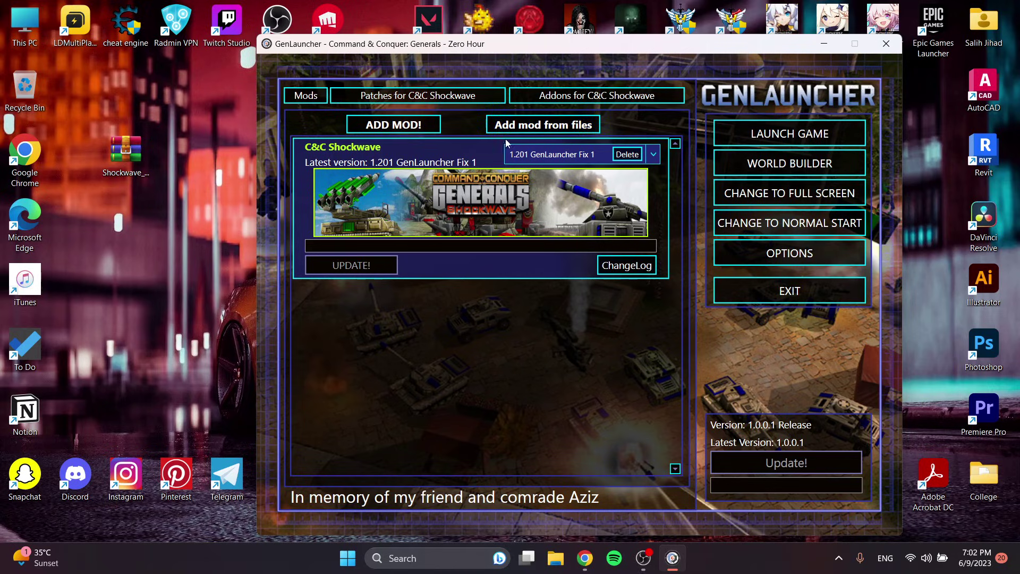
pyautogui.click(609, 96)
pyautogui.click(484, 118)
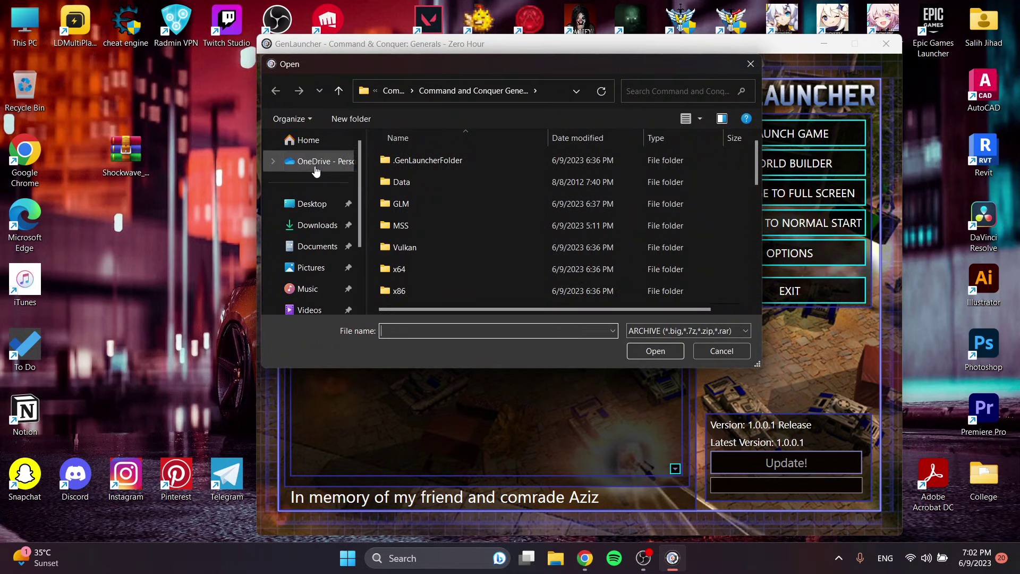
pyautogui.click(311, 204)
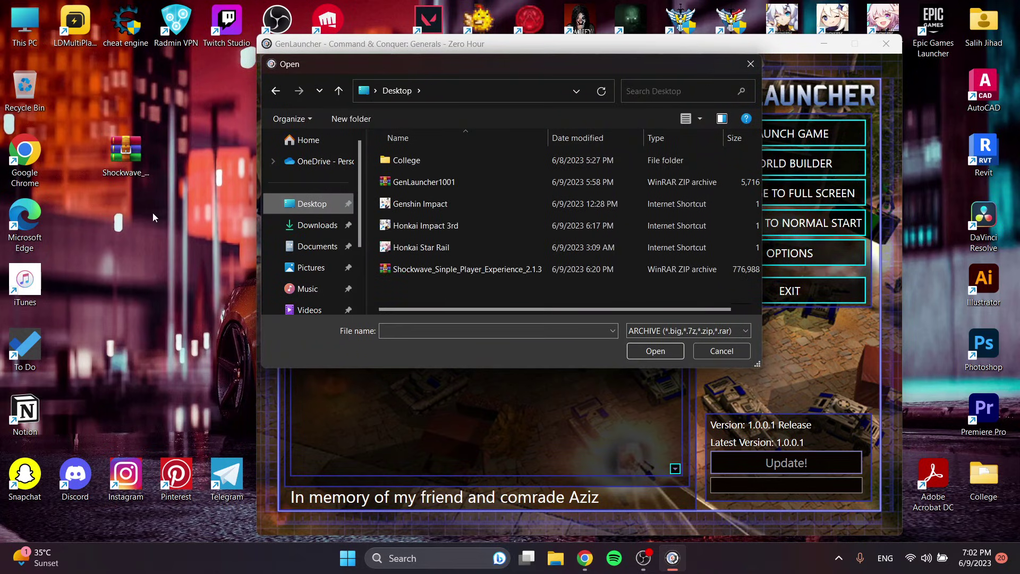
pyautogui.click(123, 168)
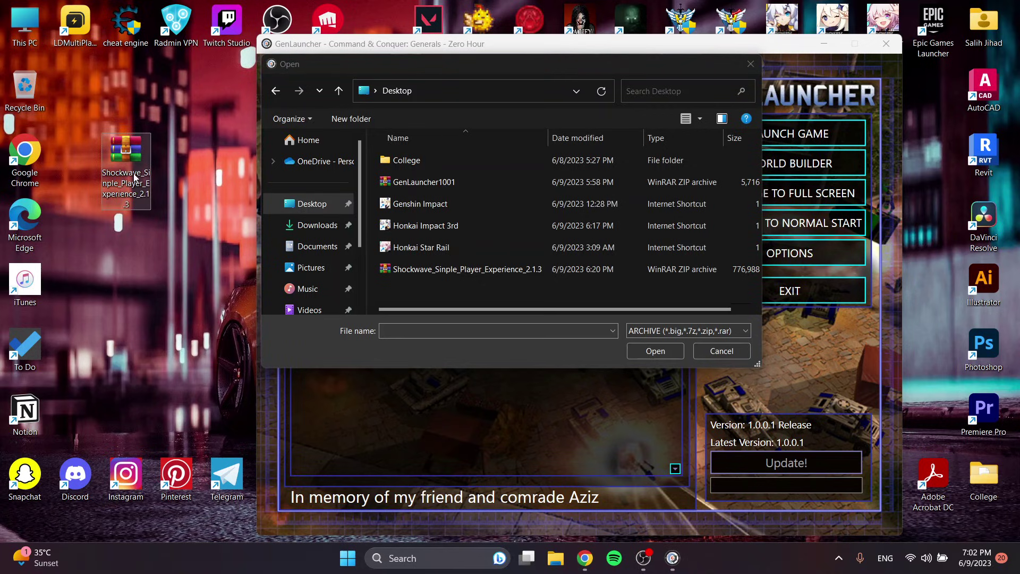
pyautogui.click(160, 183)
pyautogui.click(468, 181)
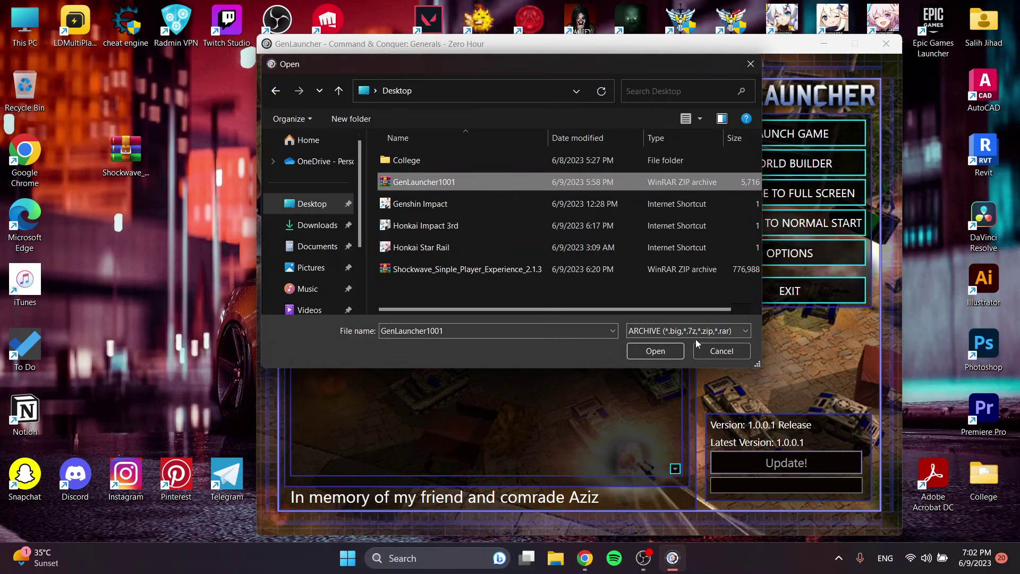
pyautogui.click(662, 351)
pyautogui.click(580, 320)
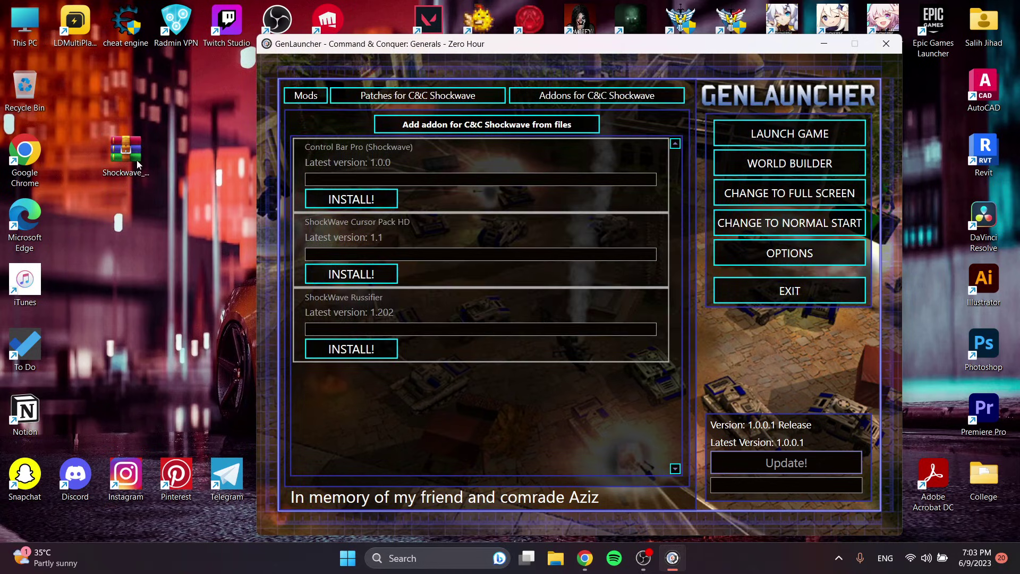
# Load the Shockwave_Sinple_Player_Experience_2.1.3 archive from the Desktop as an addon for C&C Shockwave
pyautogui.click(456, 124)
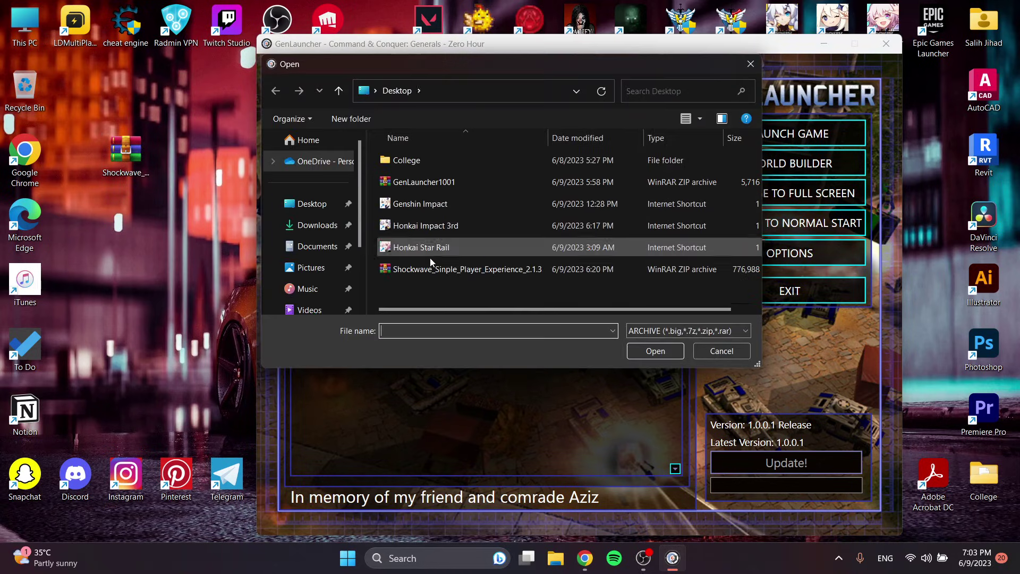
pyautogui.click(451, 270)
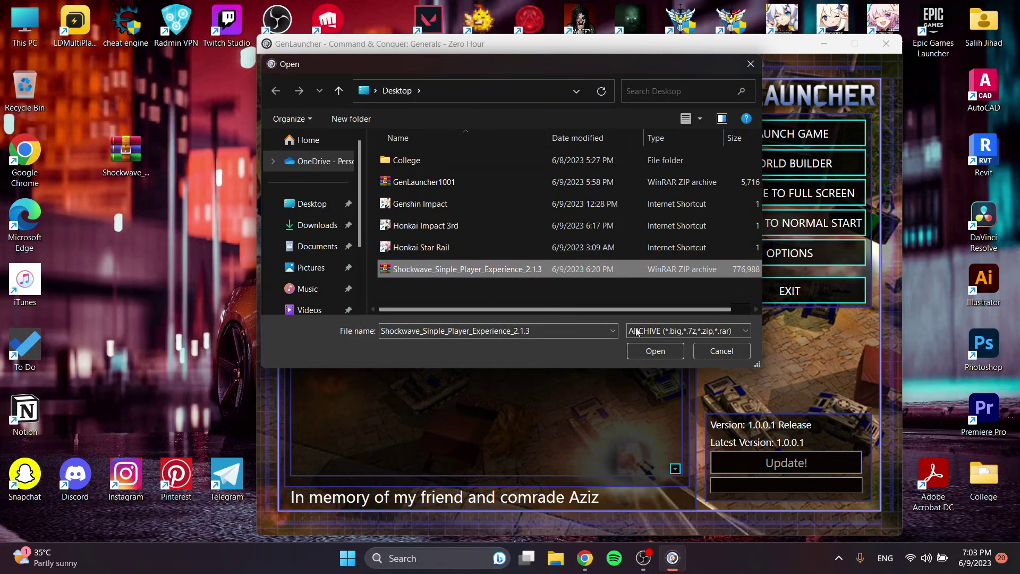
pyautogui.click(665, 352)
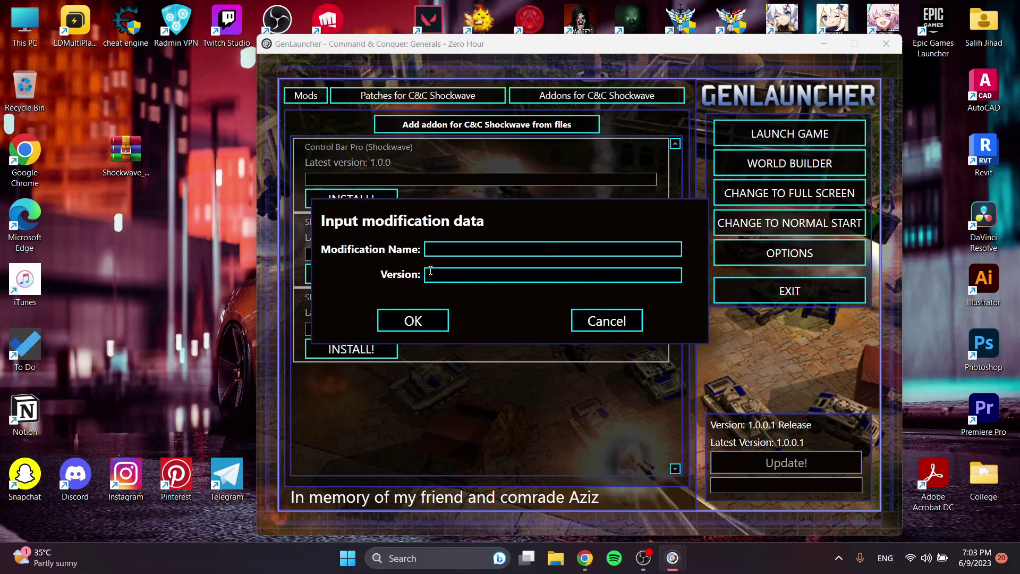
# Name the modification Single Player, set its version to 2.1.3 and confirm the import
pyautogui.click(482, 254)
pyautogui.write('Single Player')
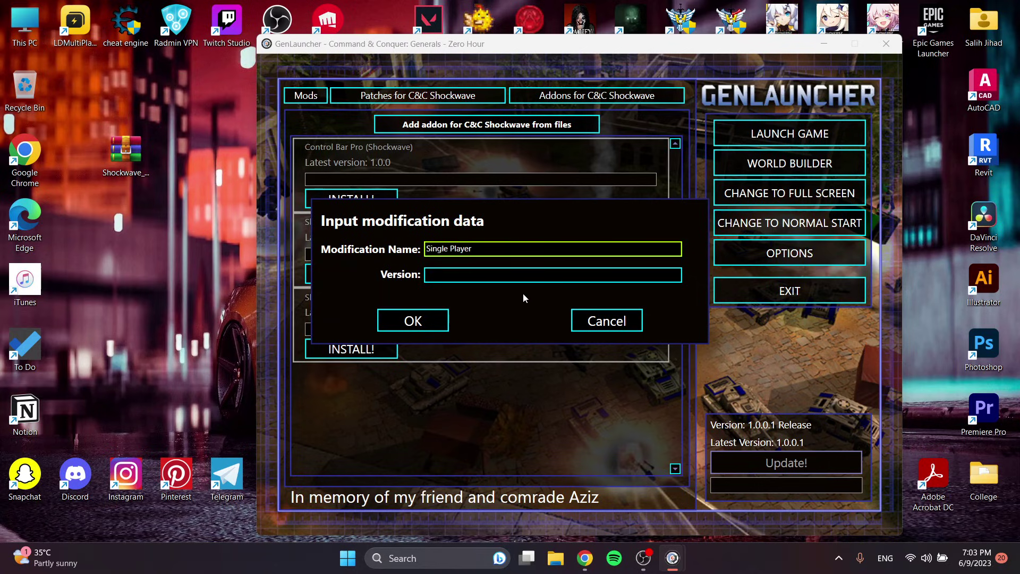
pyautogui.click(516, 279)
pyautogui.click(127, 160)
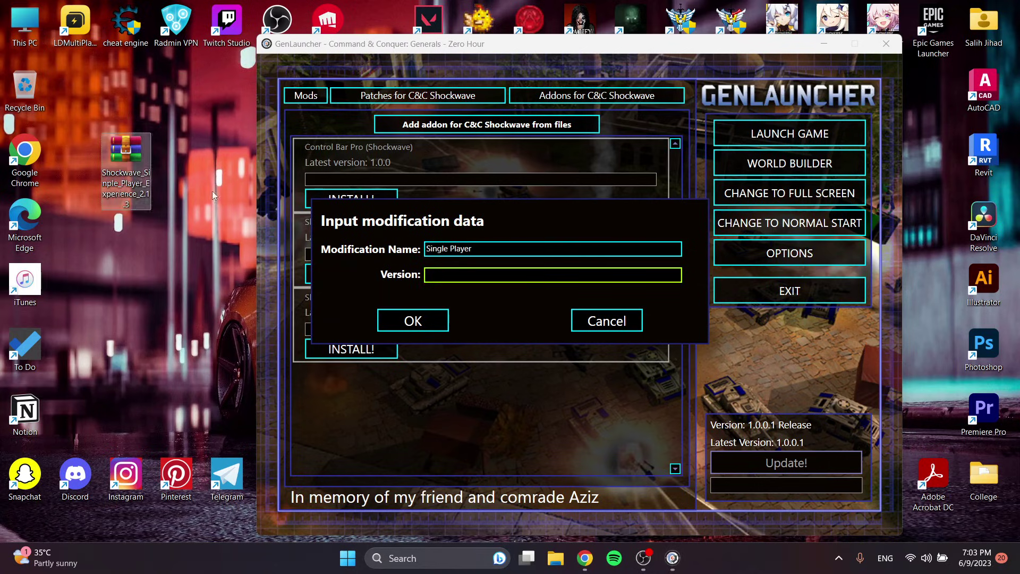
pyautogui.click(475, 274)
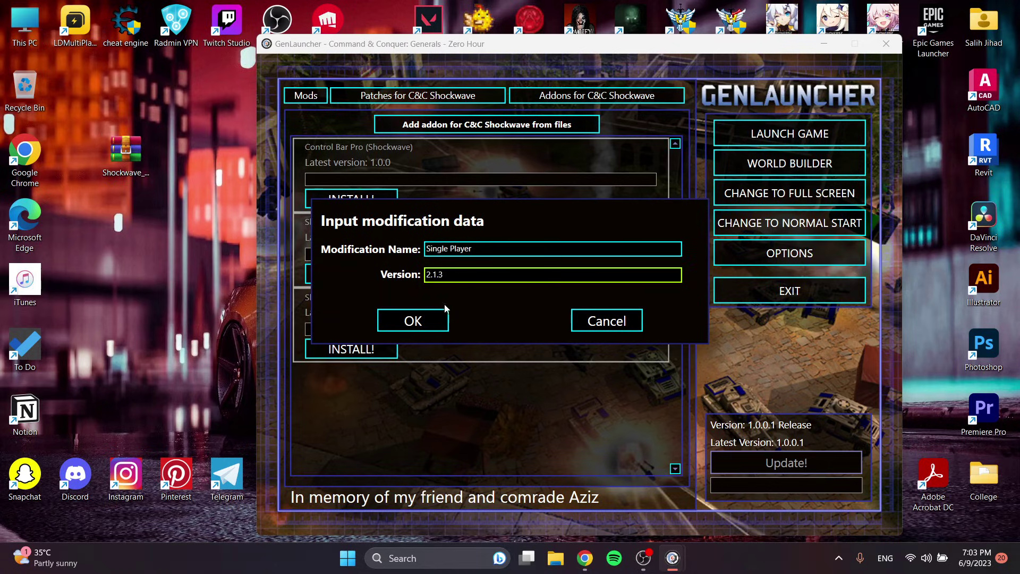
pyautogui.click(435, 319)
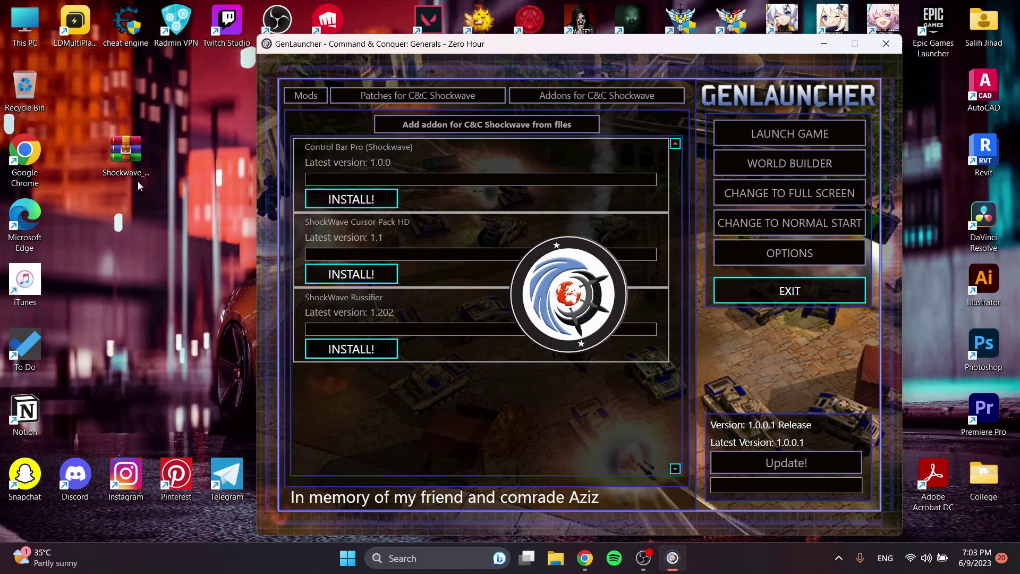
pyautogui.click(134, 162)
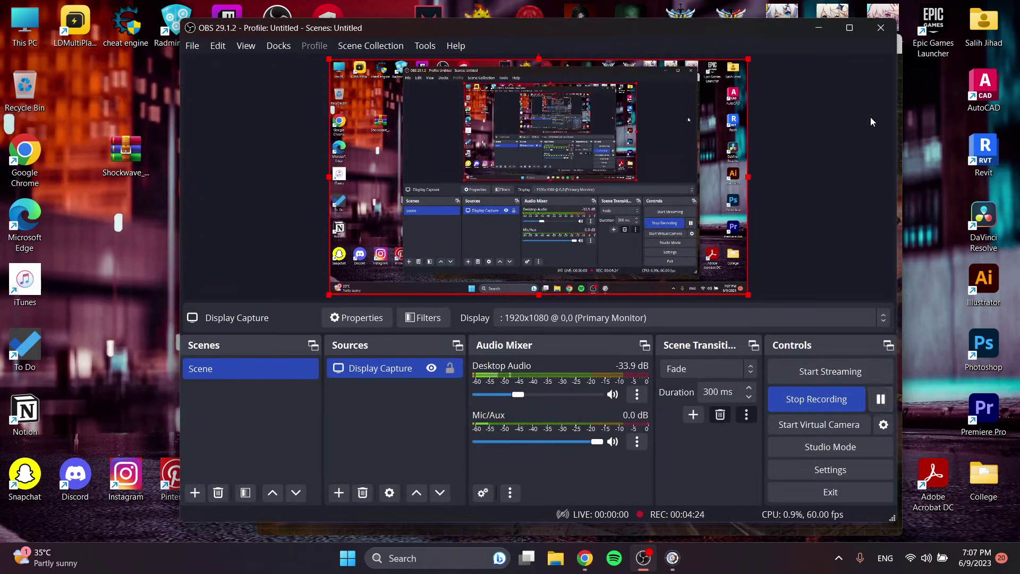
pyautogui.click(818, 28)
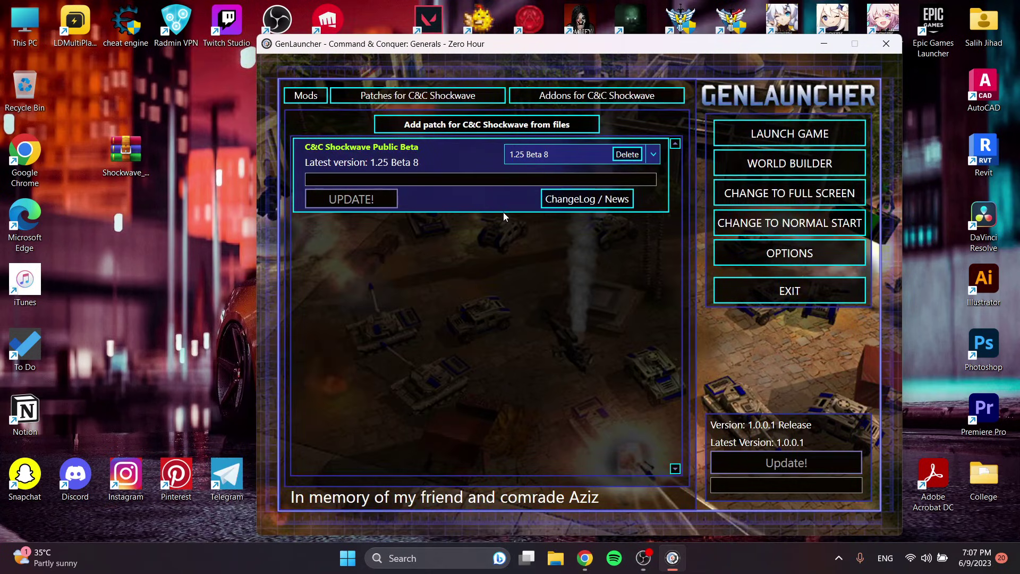
# Deselect the C&C Shockwave mod and select it again in the list of mods
pyautogui.click(524, 94)
pyautogui.click(306, 96)
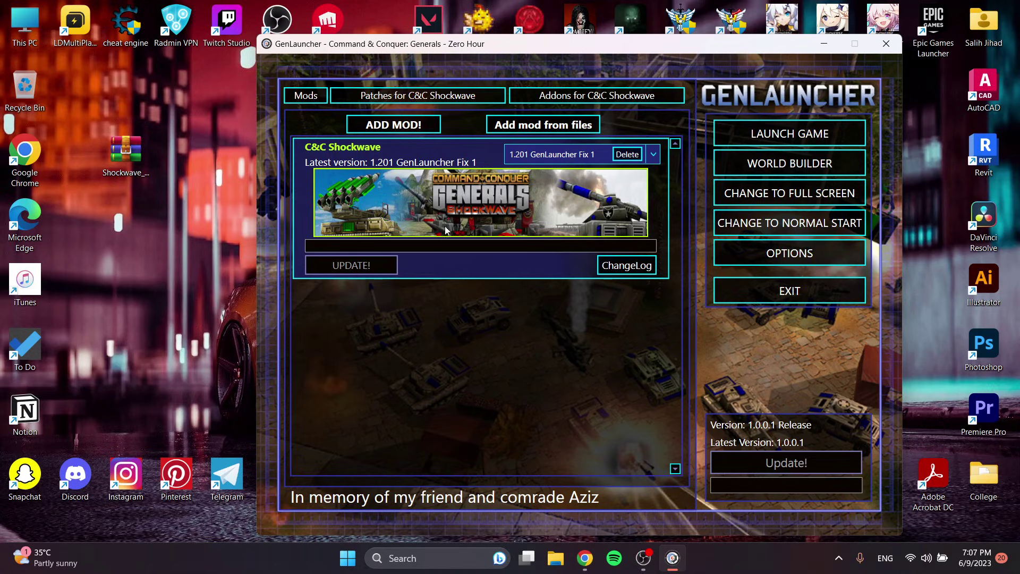
pyautogui.click(457, 161)
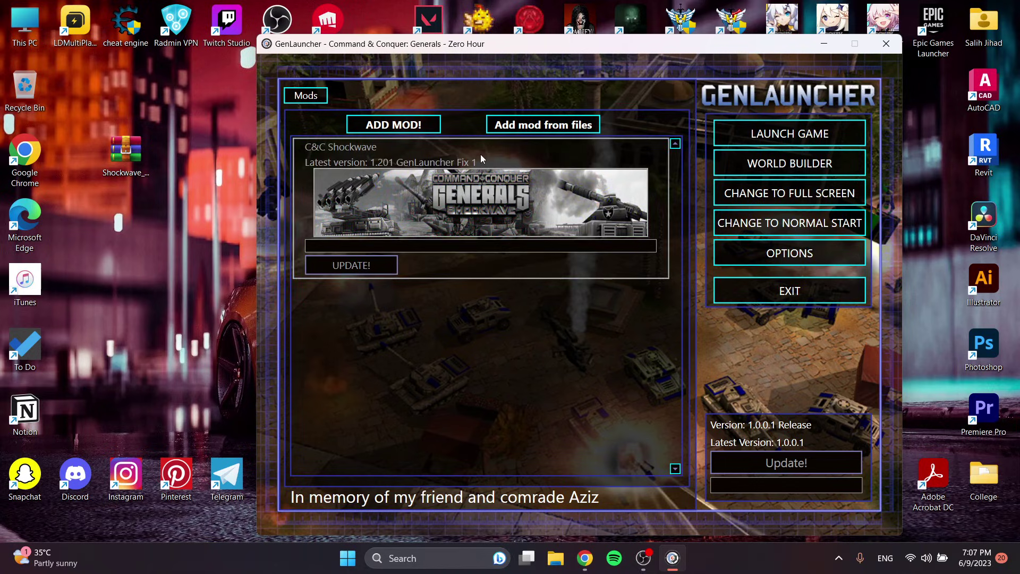
pyautogui.click(482, 155)
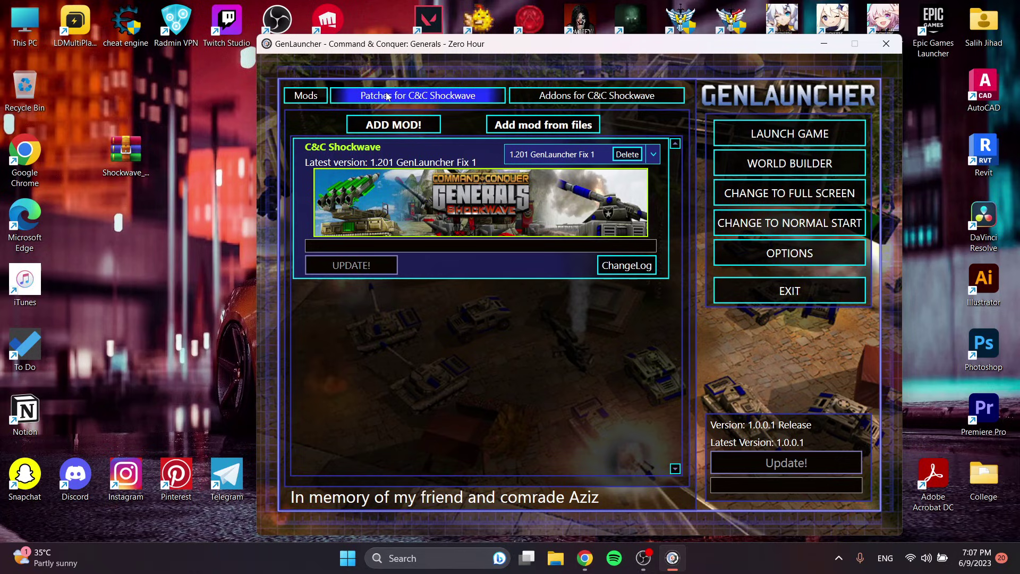
# Toggle the C&C Shockwave Public Beta patch off and on and check its list of installed versions
pyautogui.click(388, 96)
pyautogui.click(428, 154)
pyautogui.click(445, 153)
pyautogui.click(460, 151)
pyautogui.click(462, 152)
pyautogui.click(655, 155)
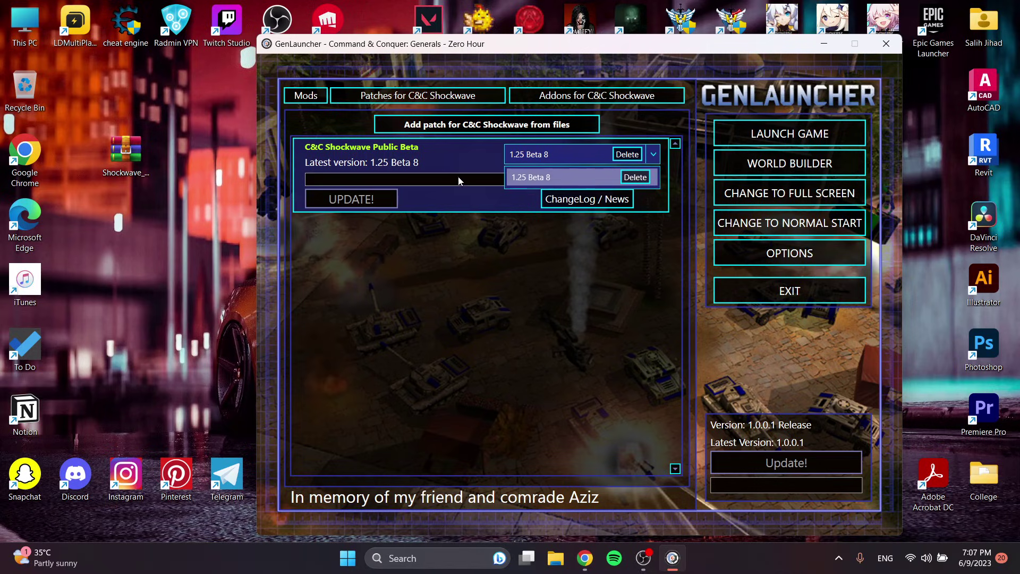
pyautogui.click(462, 153)
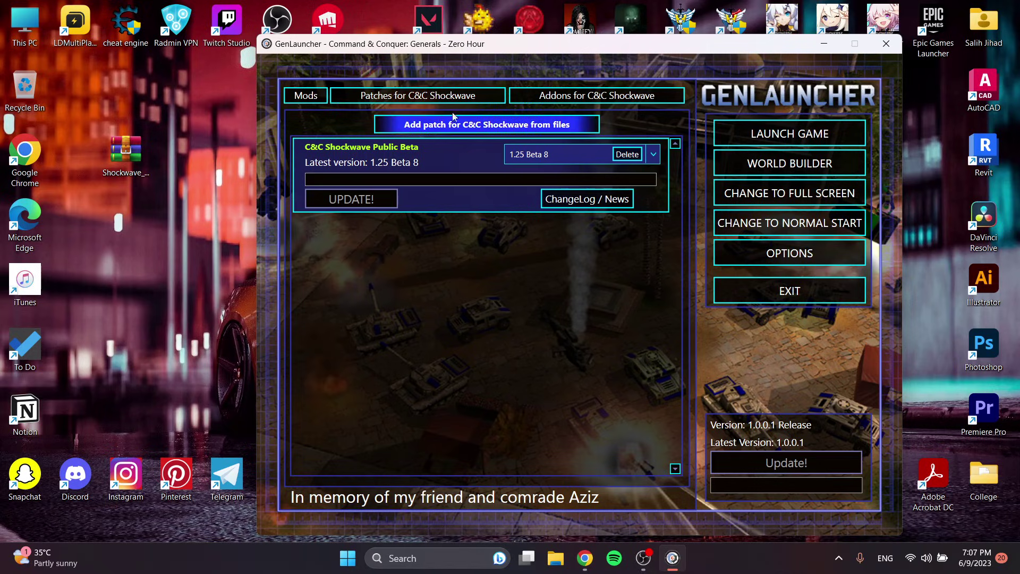
# Activate the Single Player addon for C&C Shockwave and review the selected patch and addon
pyautogui.click(545, 96)
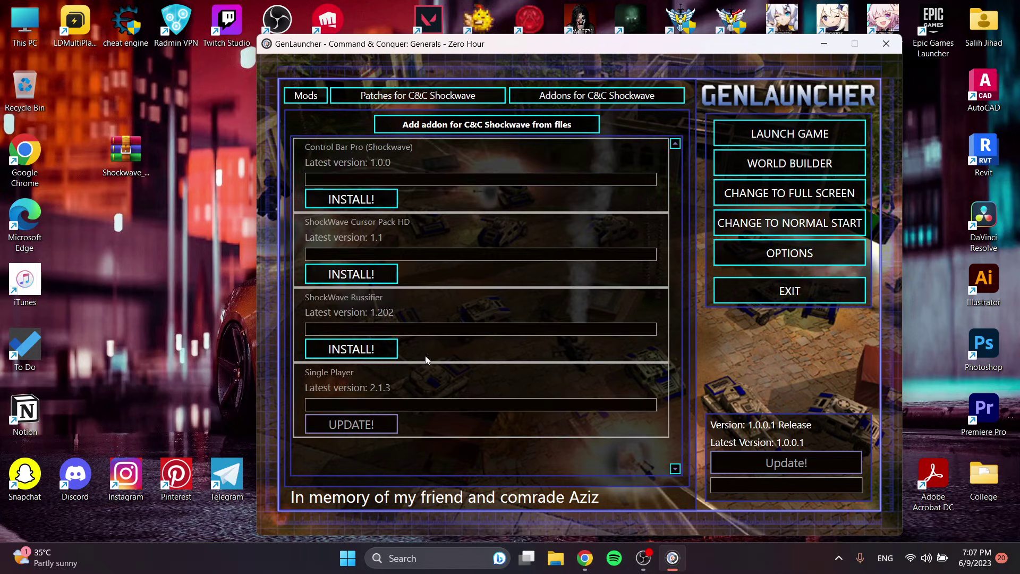
pyautogui.click(453, 390)
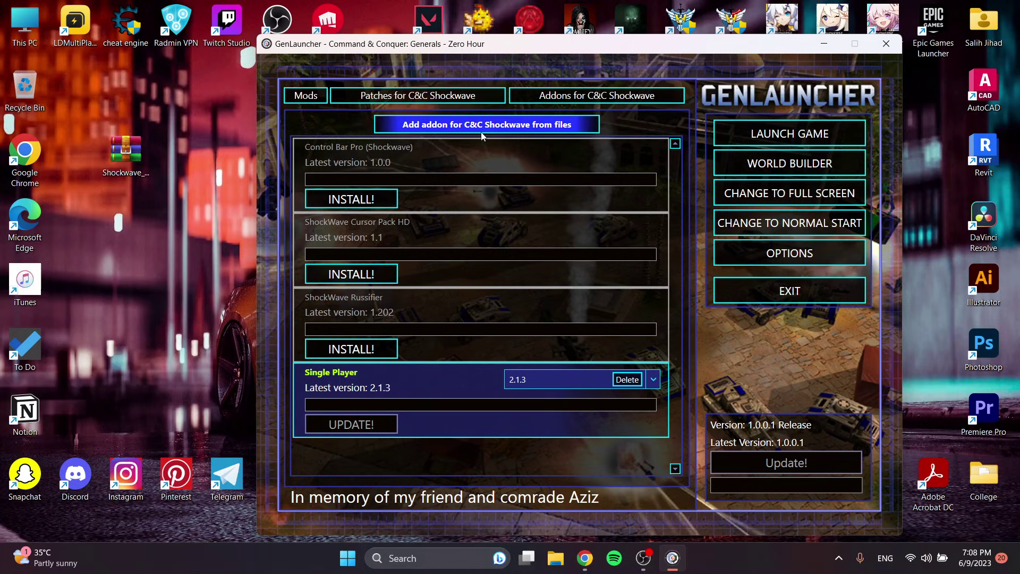
pyautogui.click(464, 99)
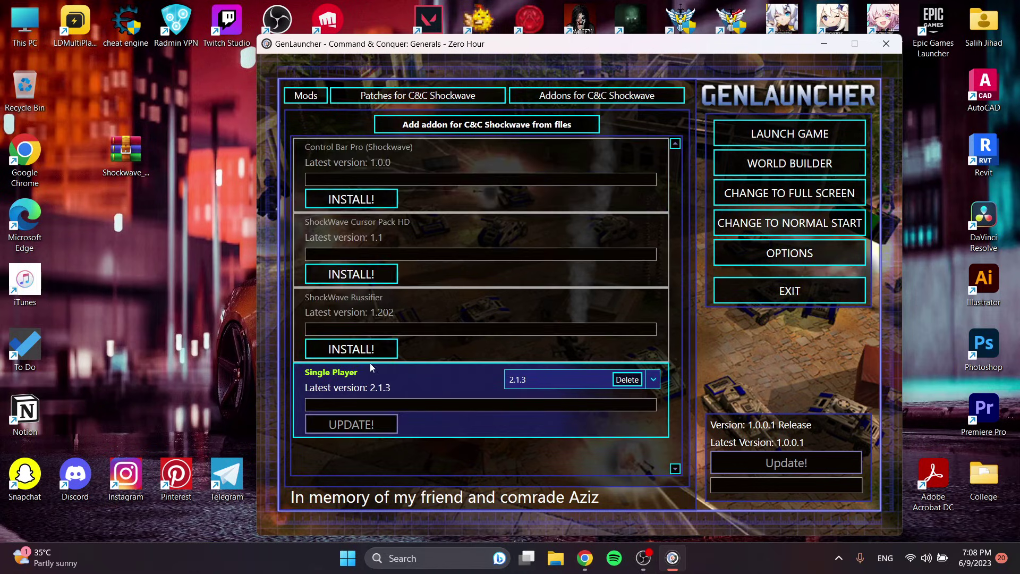
pyautogui.click(422, 96)
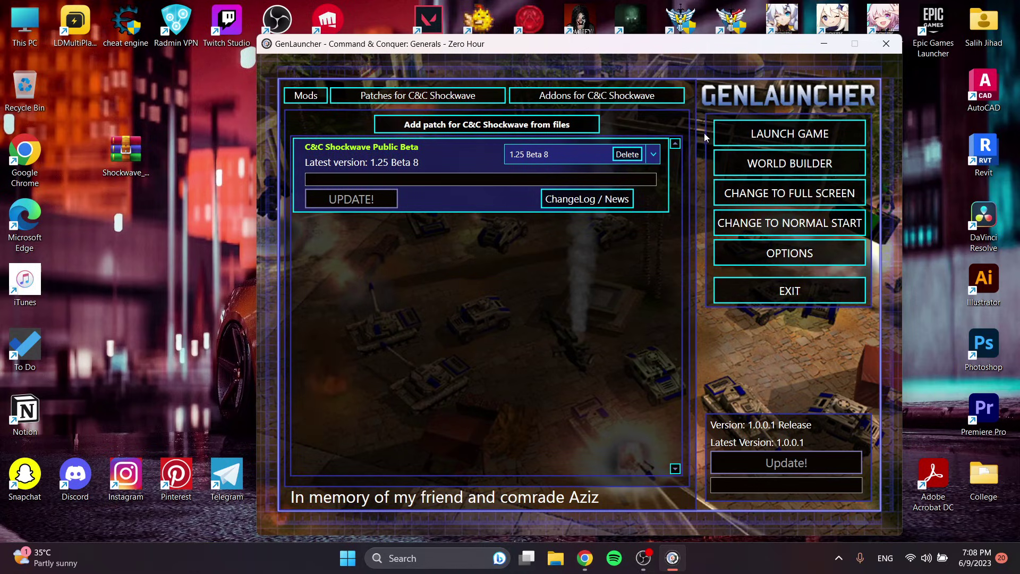
pyautogui.click(534, 96)
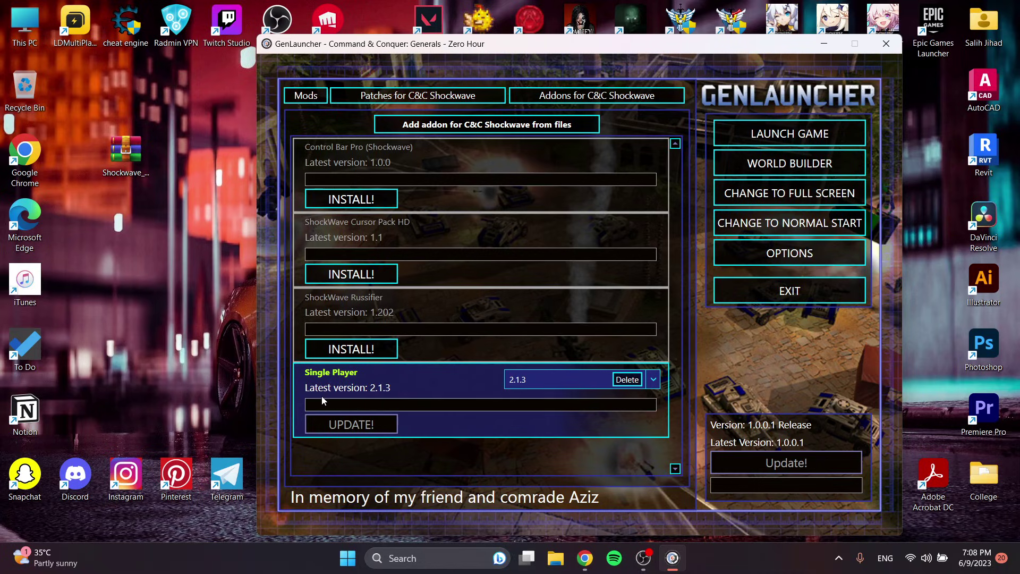
# Review the C&C Shockwave Public Beta patch and the Single Player addon in the patch and addon lists
pyautogui.click(435, 97)
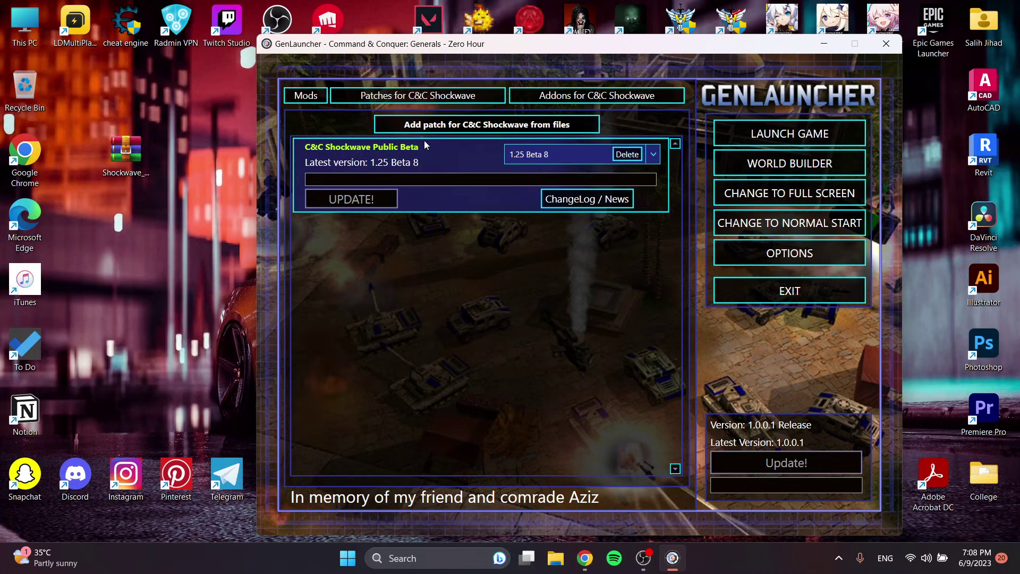
pyautogui.click(529, 97)
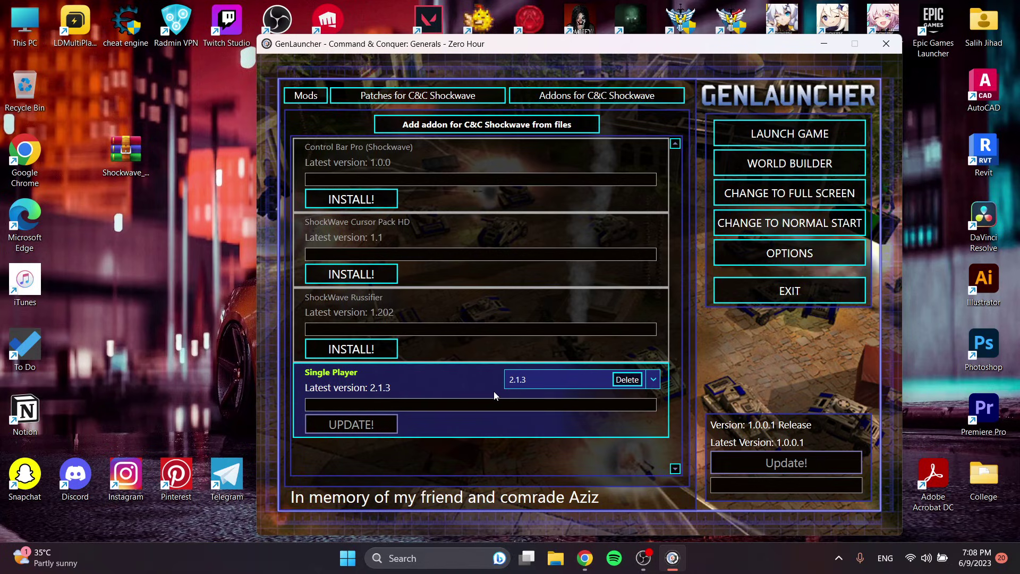
pyautogui.click(418, 96)
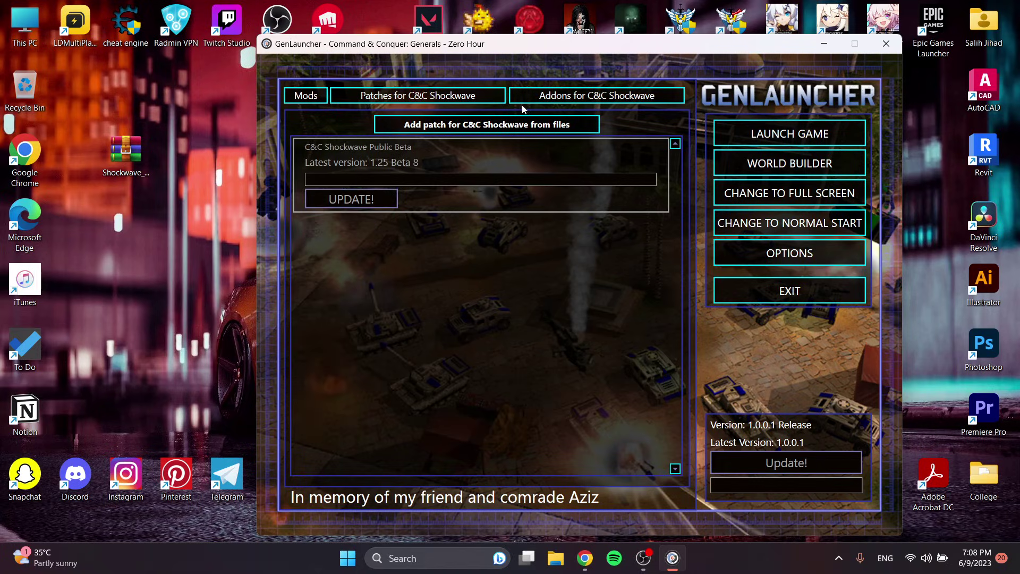
pyautogui.click(554, 95)
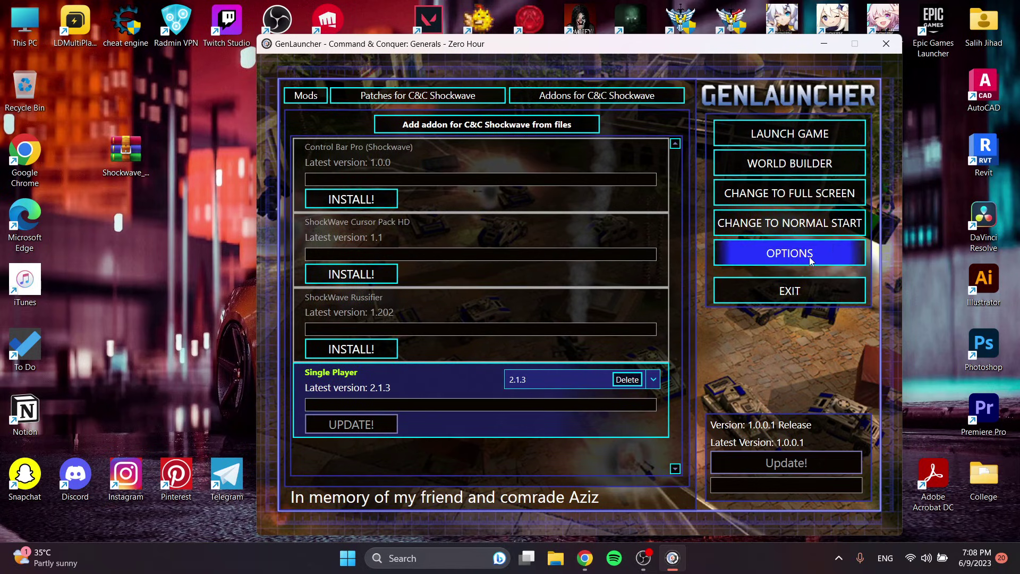
# Set the launcher's game options to the recommended settings and apply them
pyautogui.click(736, 258)
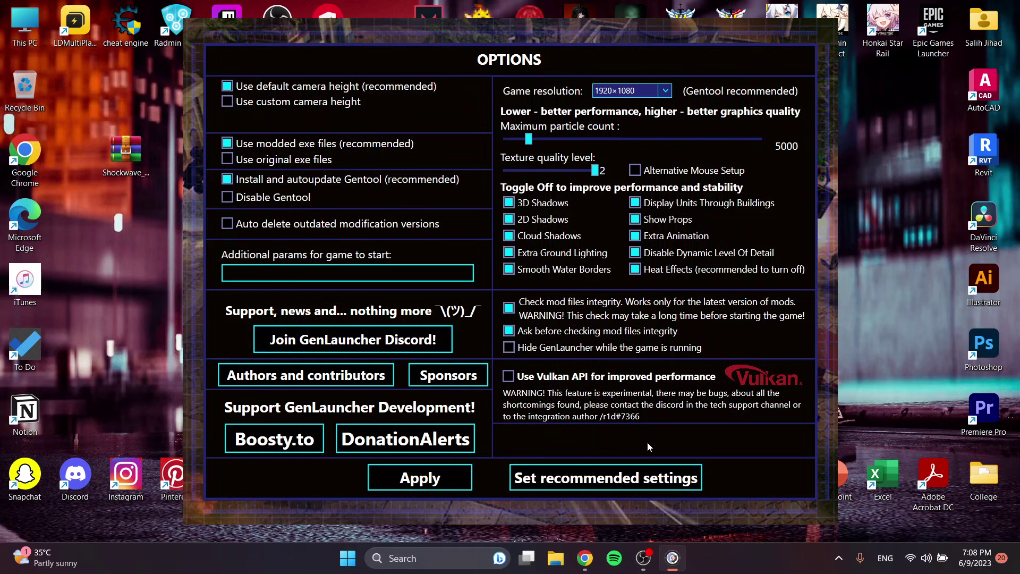
pyautogui.click(531, 485)
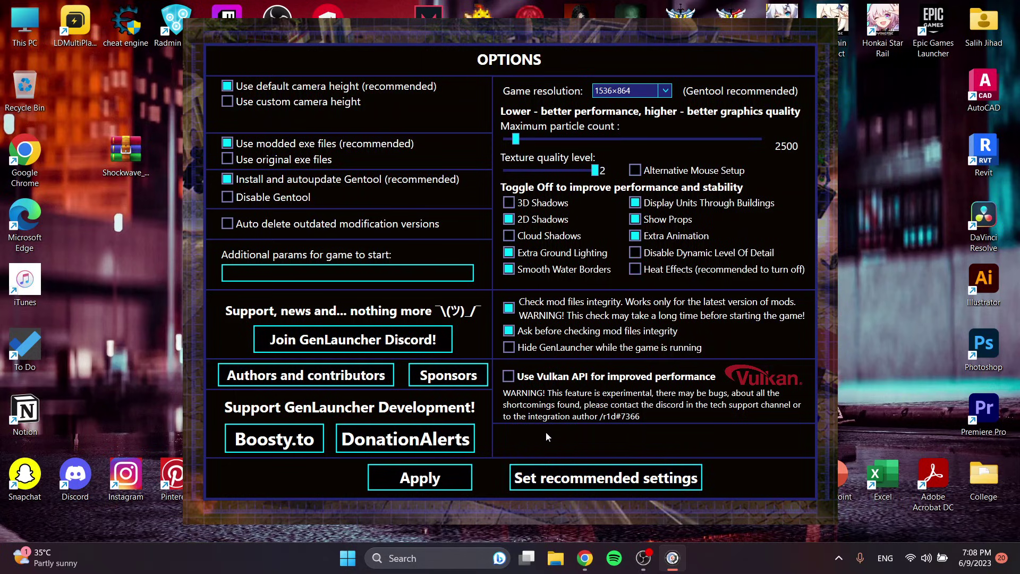
pyautogui.click(881, 122)
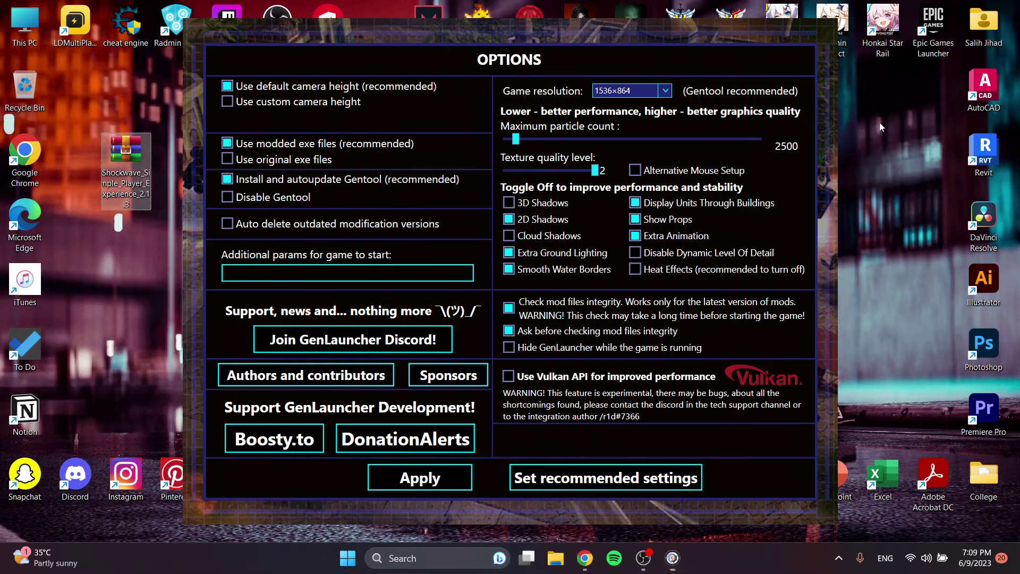
pyautogui.moveTo(672, 558)
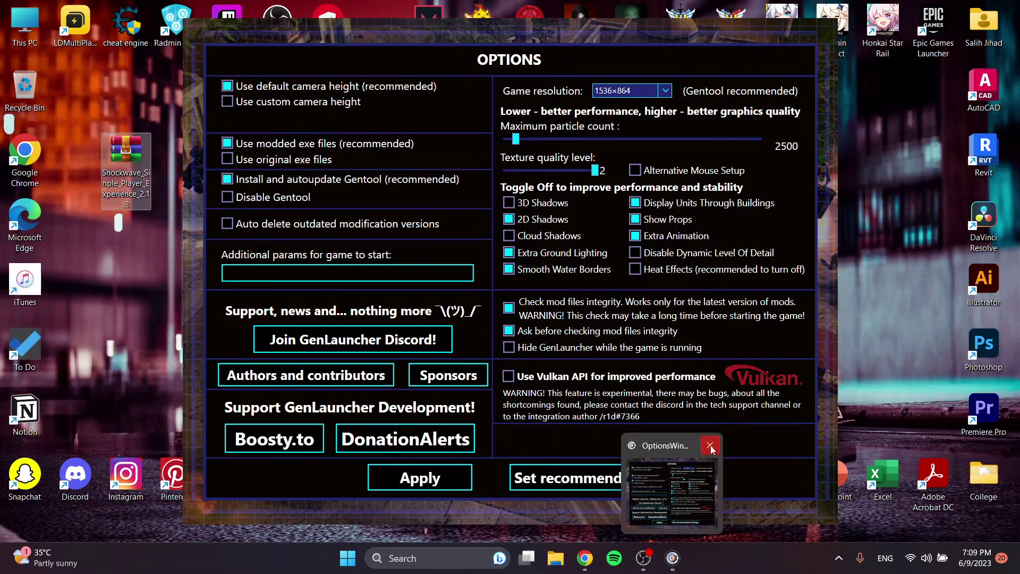
pyautogui.click(710, 446)
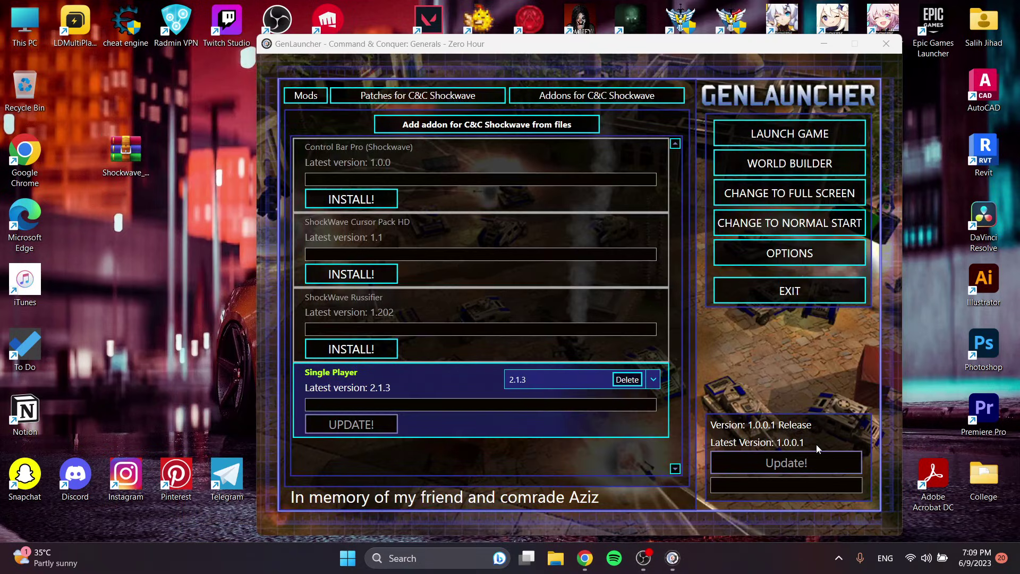
pyautogui.click(794, 253)
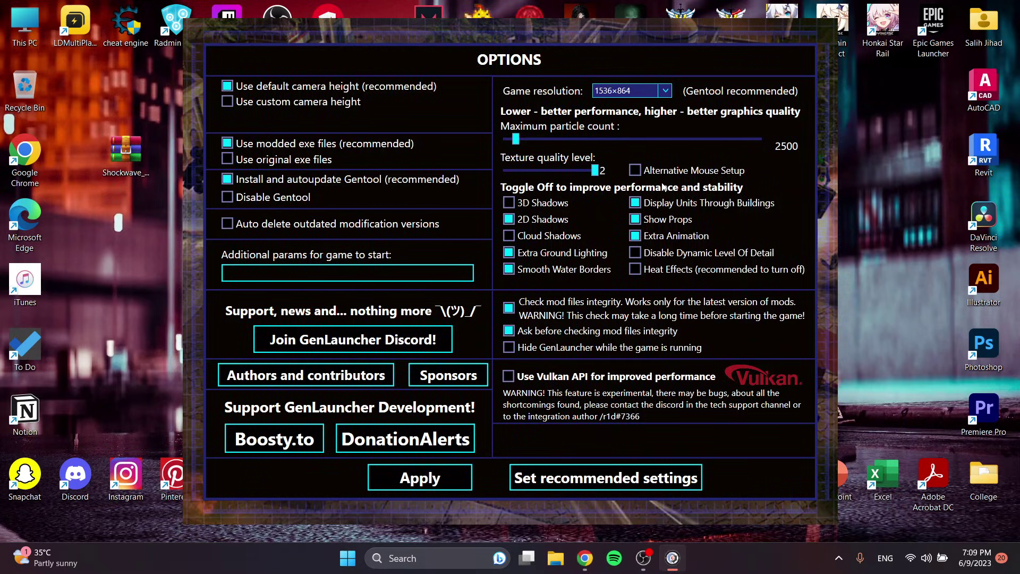
pyautogui.click(441, 474)
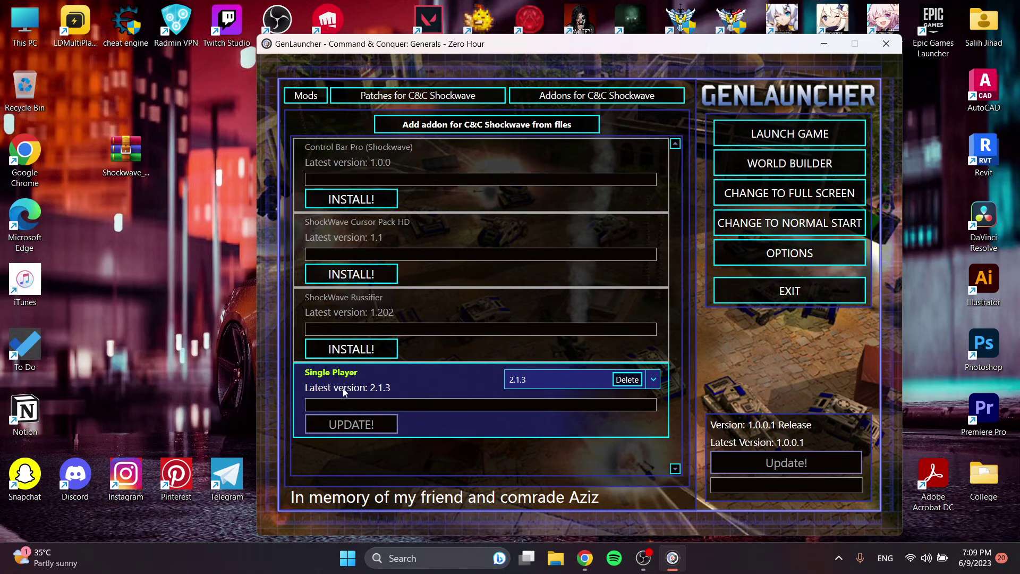
# Launch the game with the default recommended options, skipping the integrity check of the mod files
pyautogui.click(827, 136)
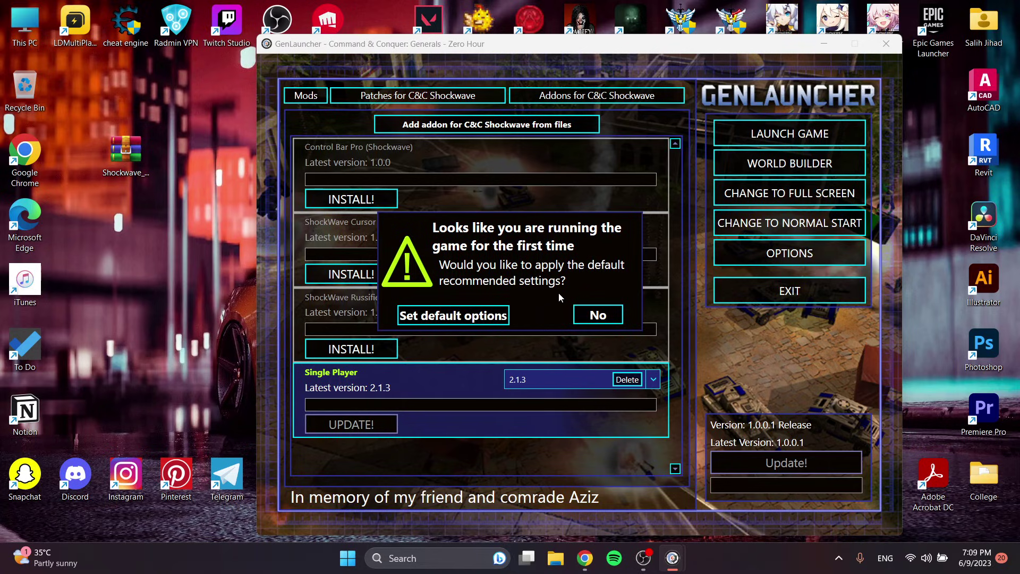
pyautogui.click(483, 317)
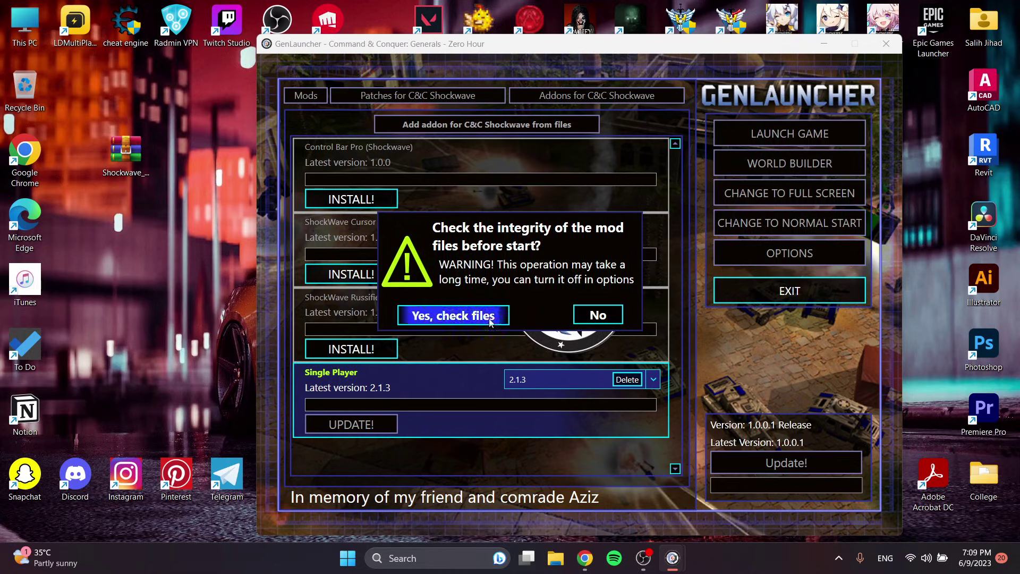
pyautogui.click(597, 315)
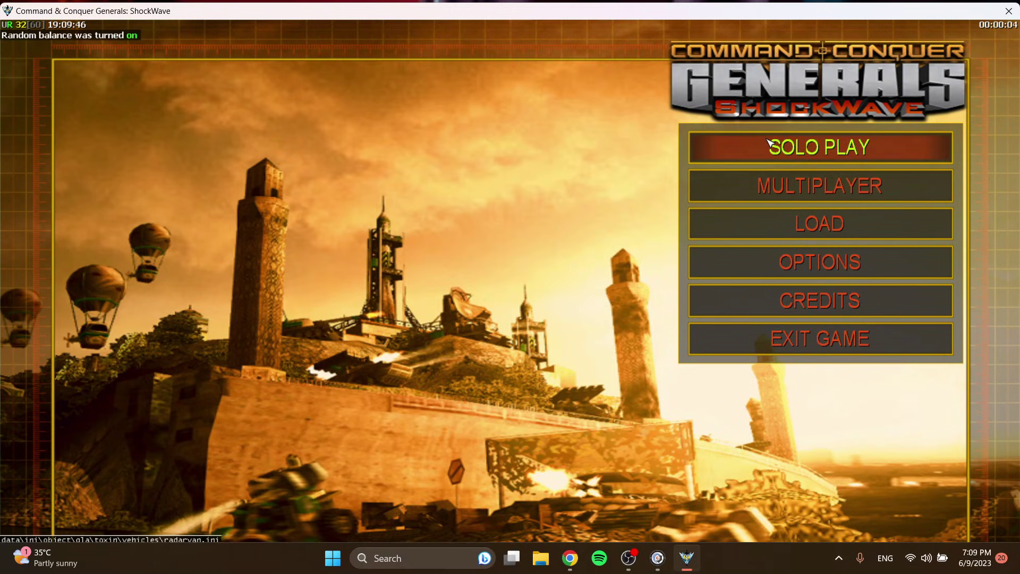
# Look at the solo play modes in the ShockWave main menu and exit the game
pyautogui.click(769, 145)
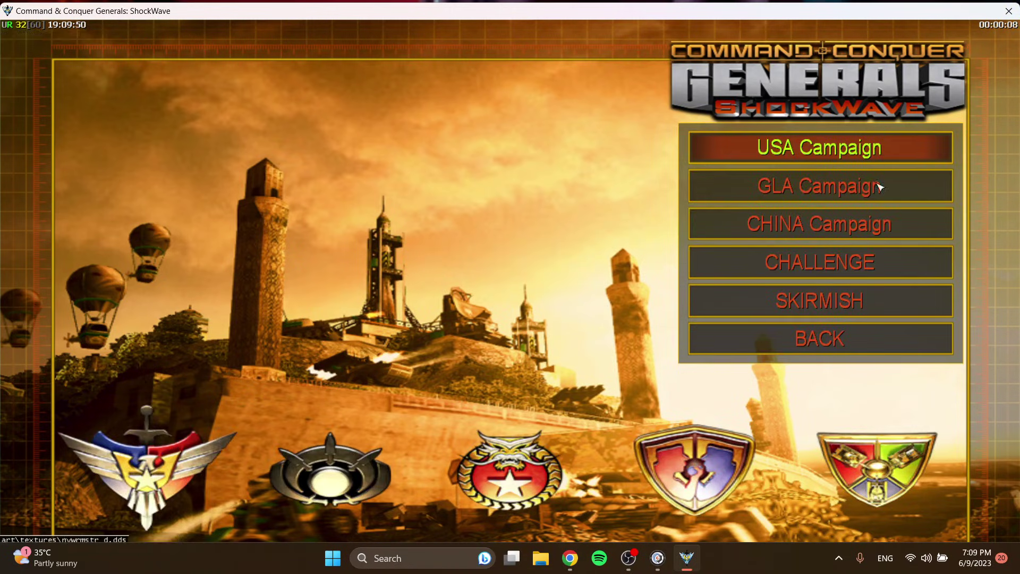
pyautogui.click(813, 341)
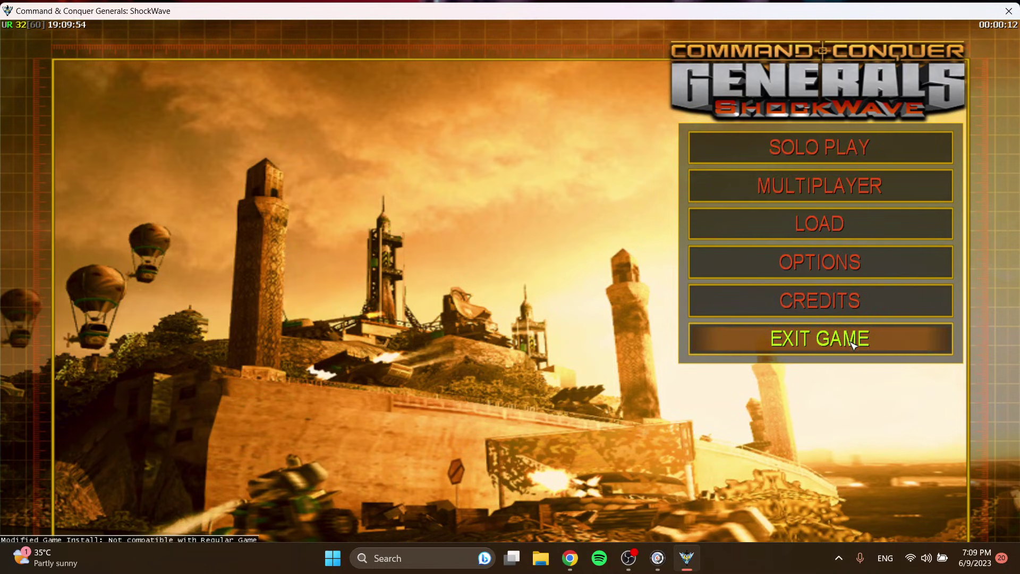
pyautogui.click(845, 346)
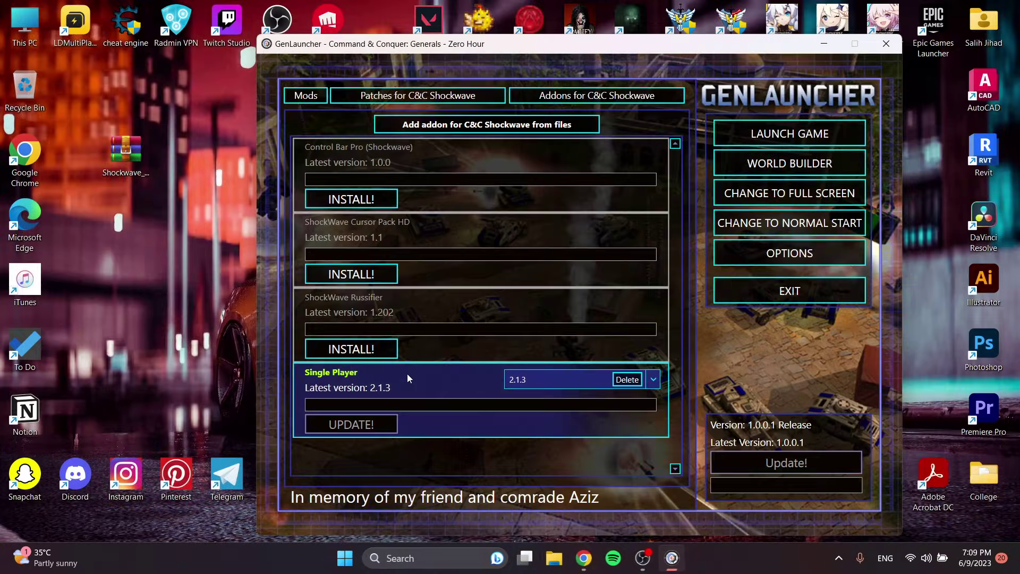
# Return to the list of installed mods and browse the other mods available to add, without adding any
pyautogui.click(444, 96)
pyautogui.click(301, 101)
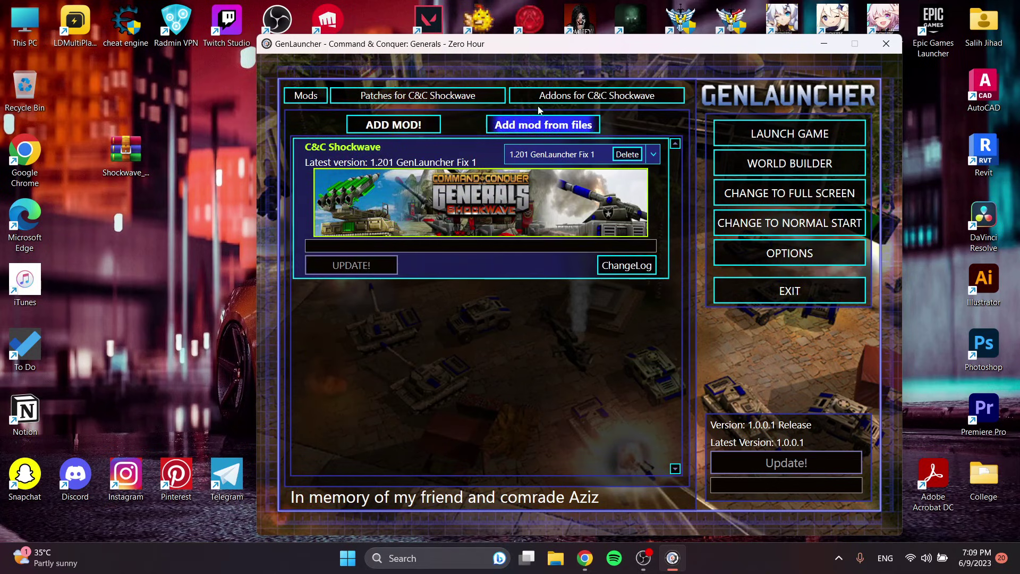
pyautogui.moveTo(534, 58); pyautogui.dragTo(470, 57)
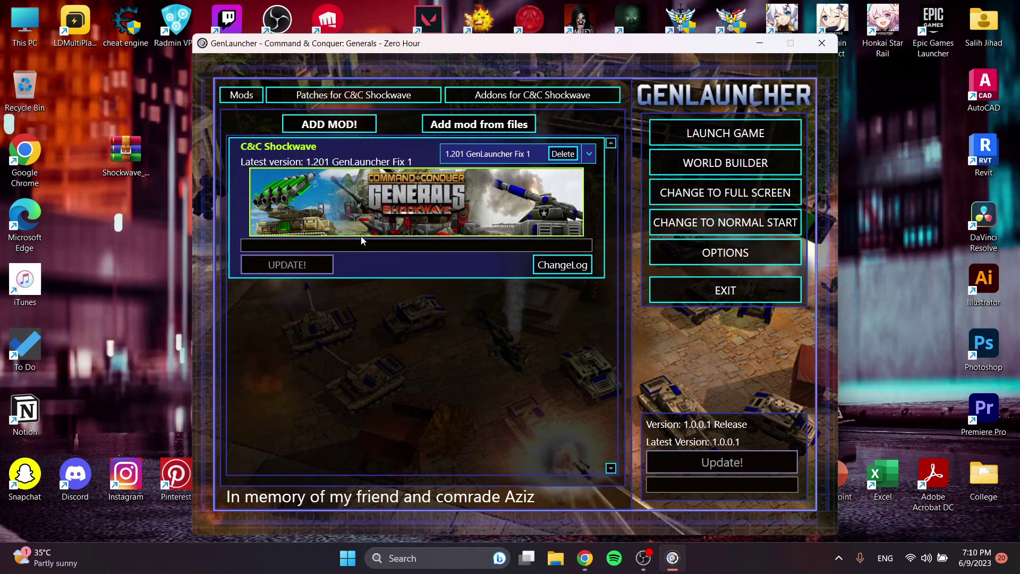
pyautogui.click(348, 120)
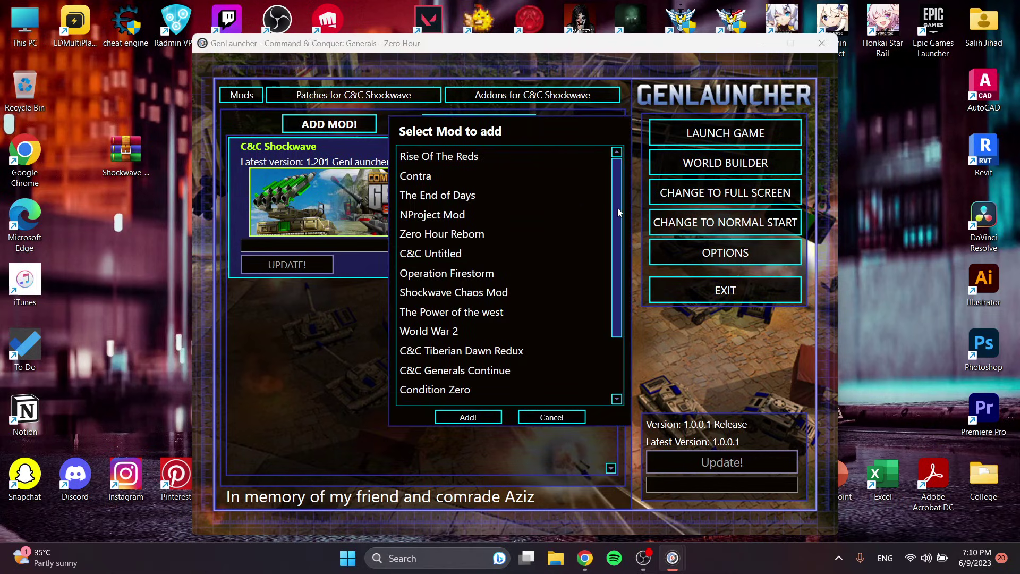
pyautogui.scroll(-2, 616, 212)
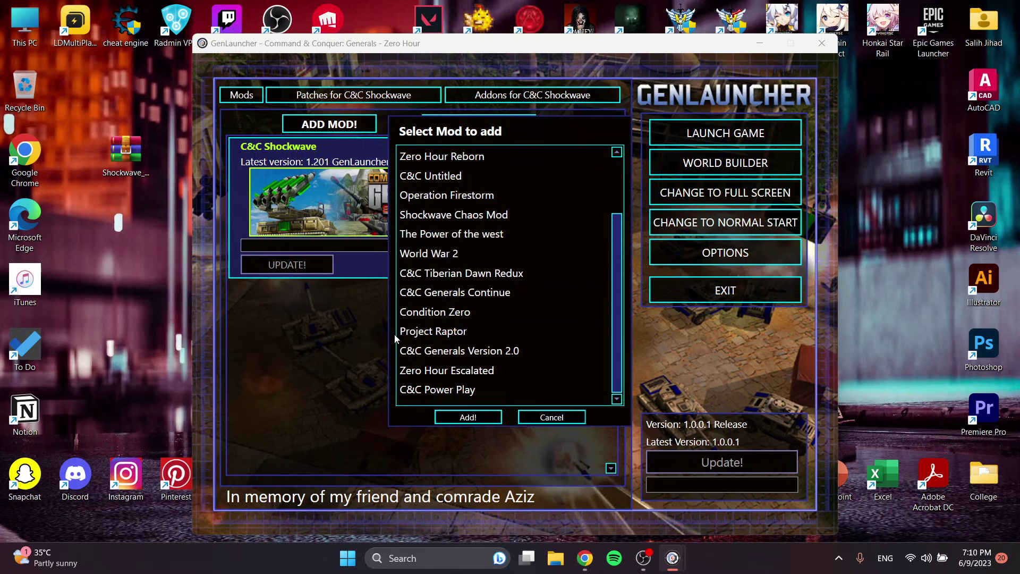
pyautogui.click(557, 419)
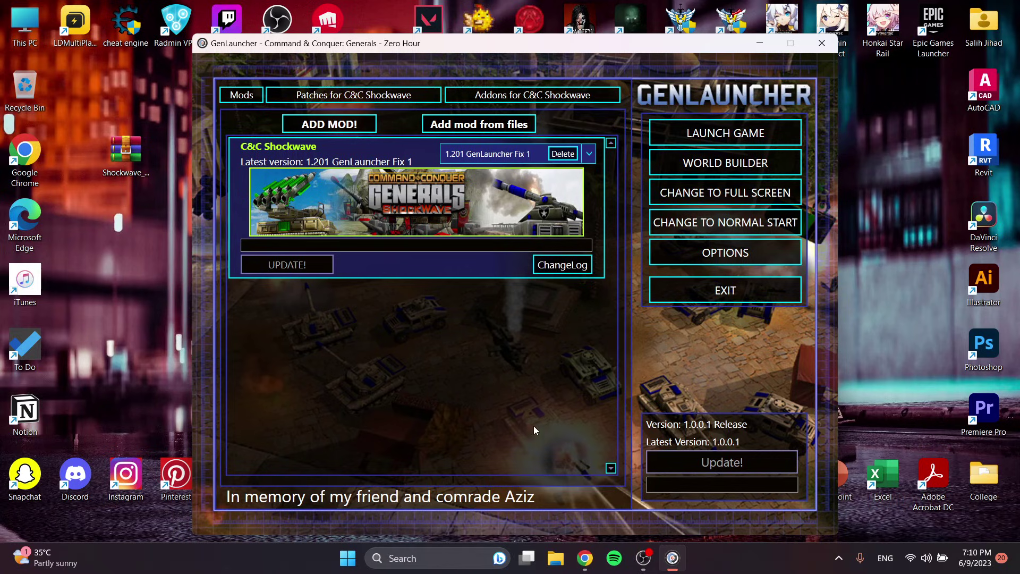
# Close GenLauncher and switch to the OBS window
pyautogui.click(822, 44)
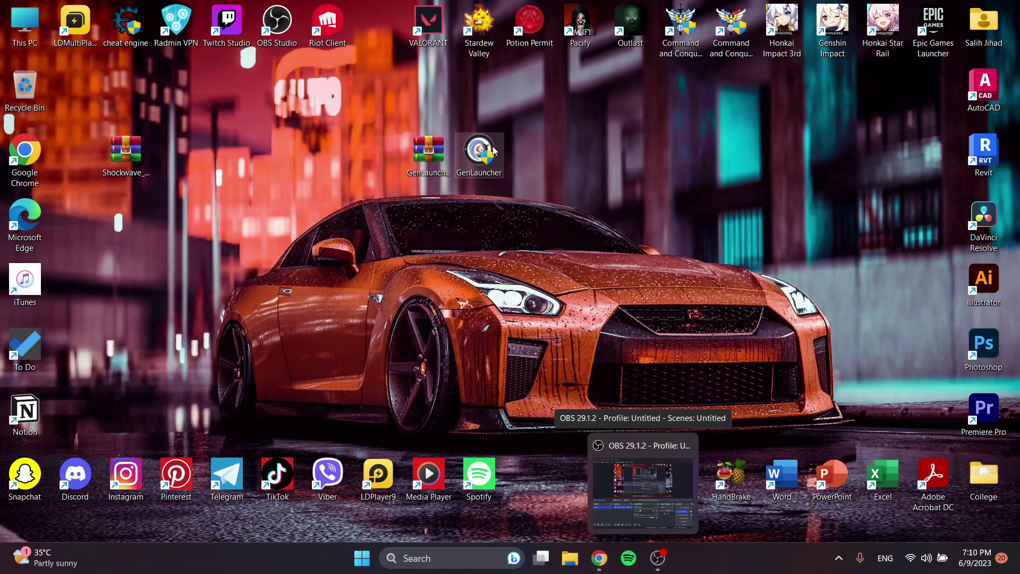
pyautogui.click(126, 154)
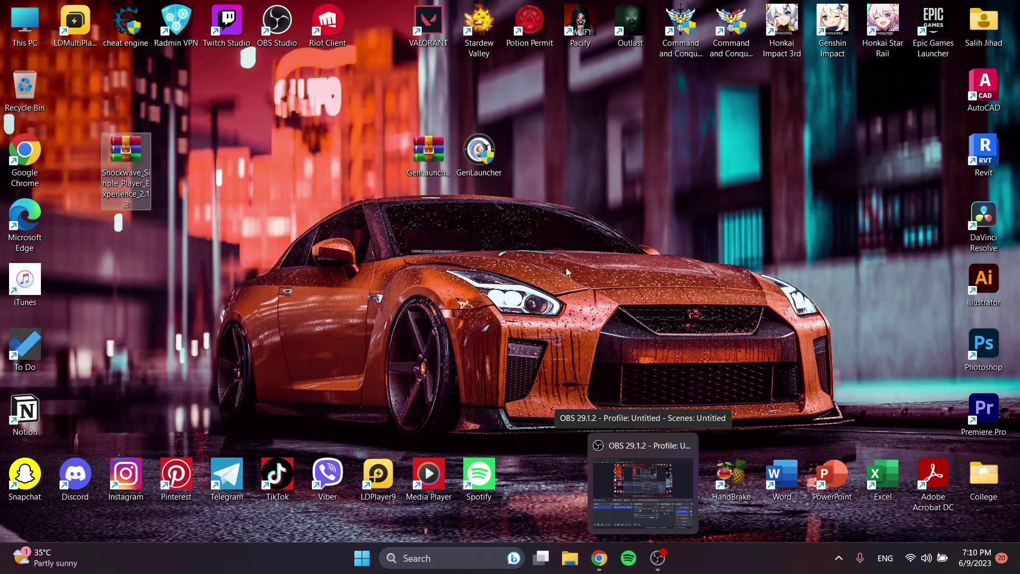
pyautogui.moveTo(599, 557)
pyautogui.click(658, 558)
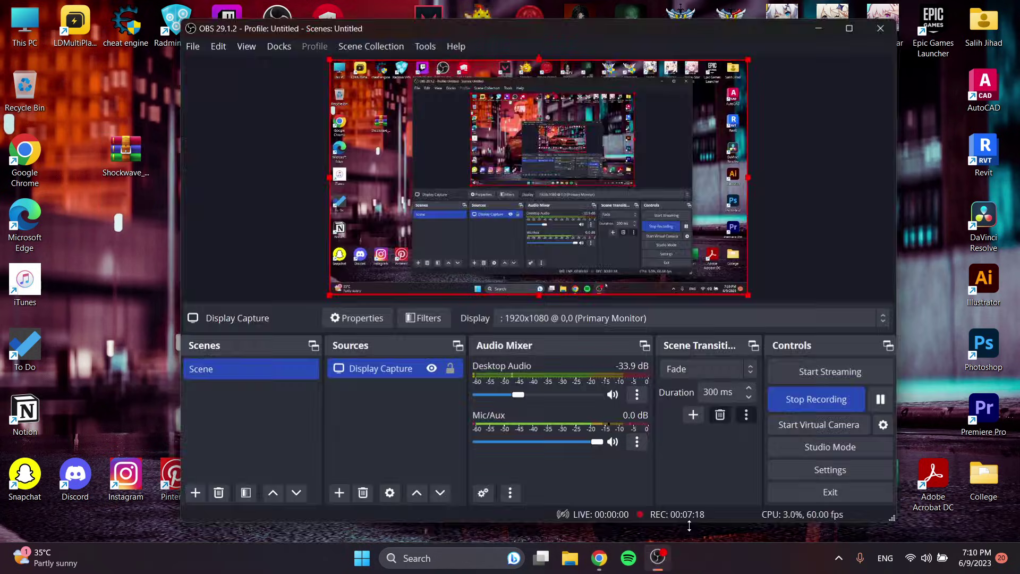